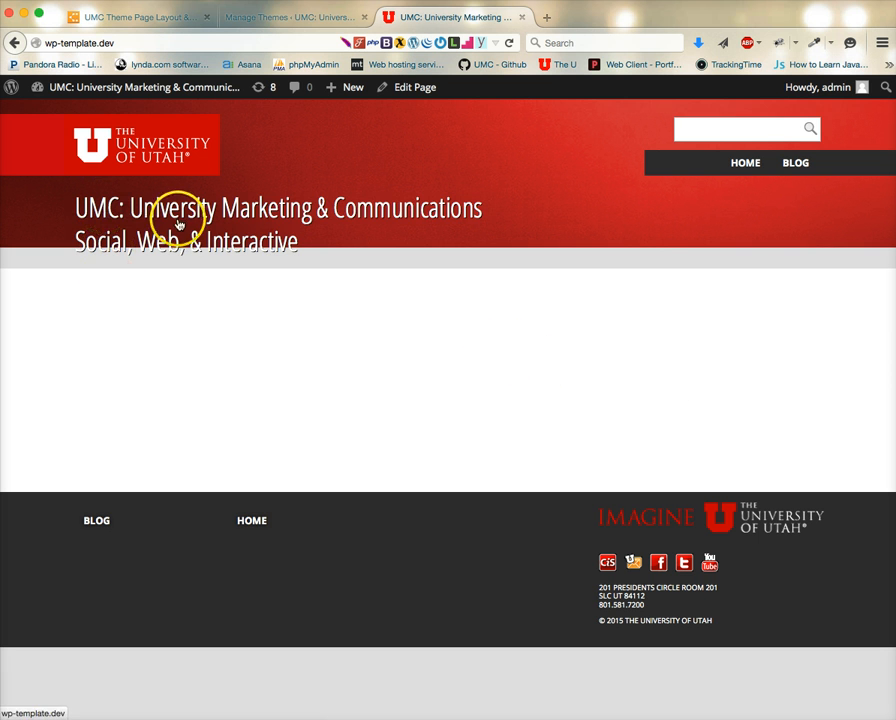
Activate the UMC Theme from the installed themes.
left_click(294, 19)
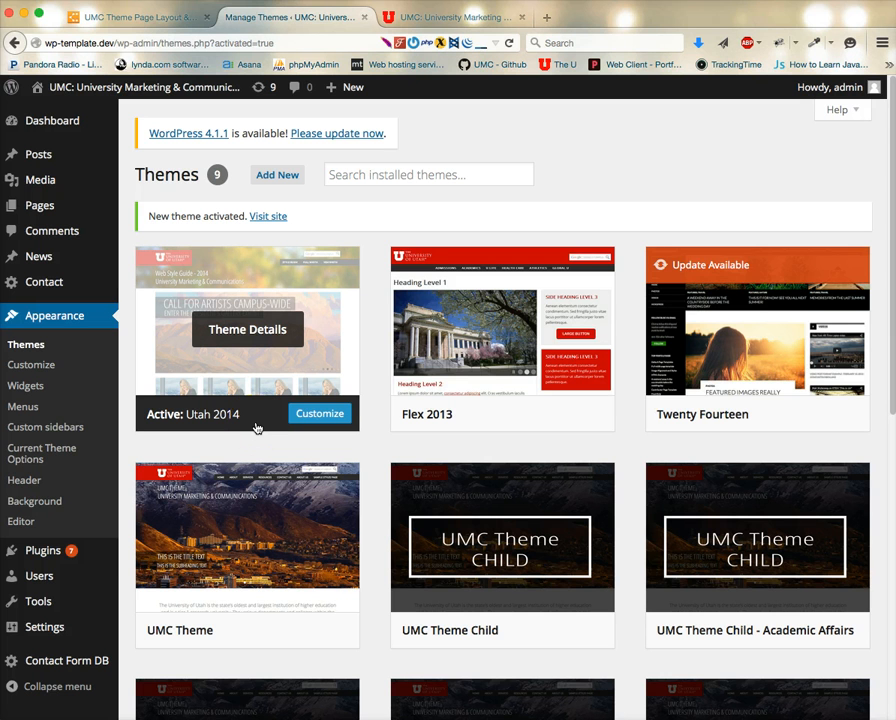
scroll(255, 424, "down", 5)
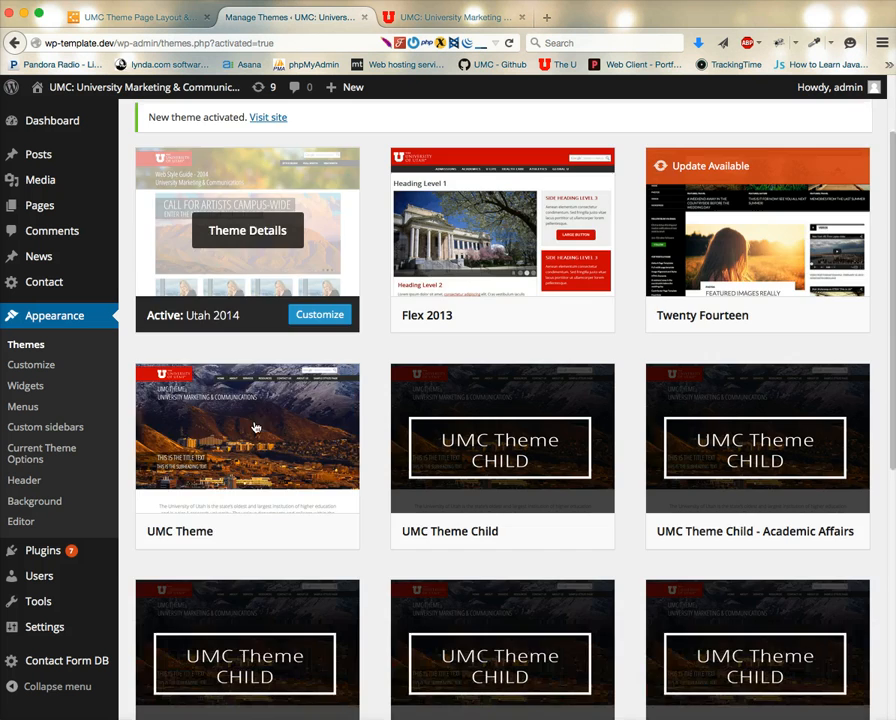
scroll(238, 358, "up", 1)
scroll(240, 349, "up", 1)
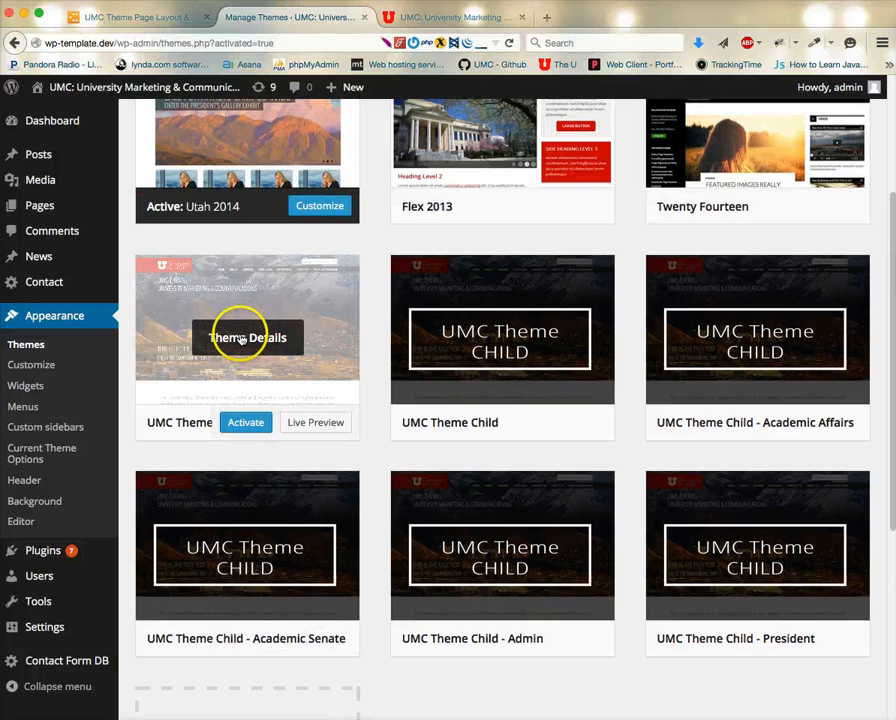
left_click(249, 423)
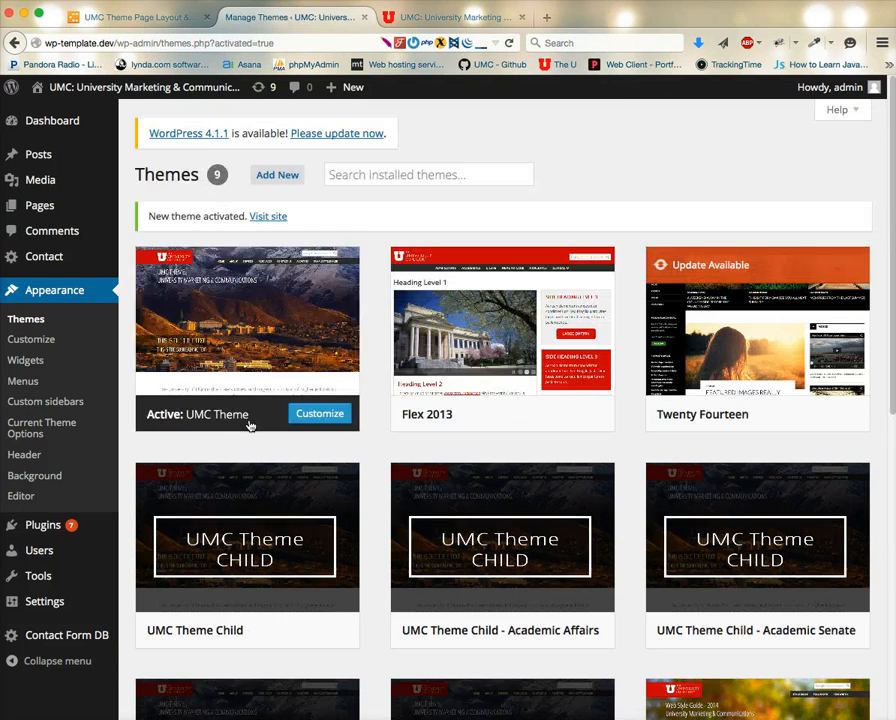
Reload the site's front page to inspect how it looks with the newly activated theme.
scroll(249, 426, "down", 2)
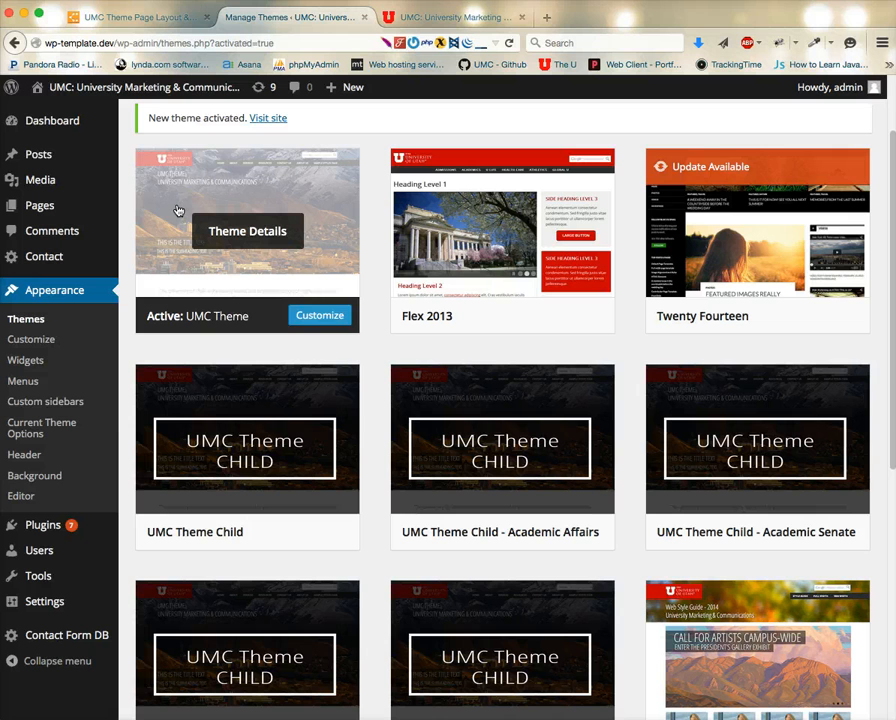
left_click(180, 214)
left_click(422, 18)
left_click(838, 173)
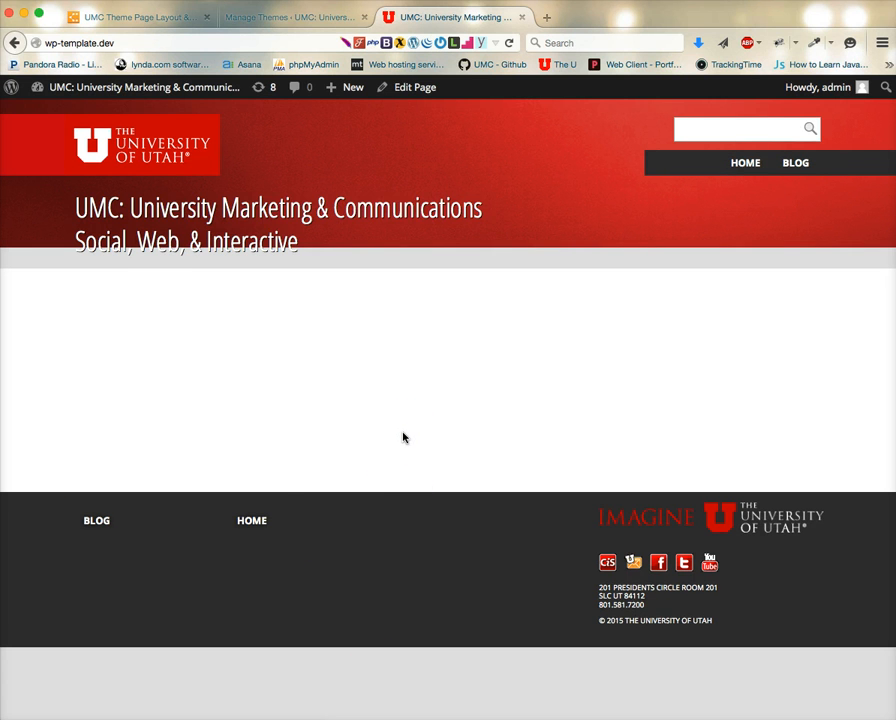
key("super+r")
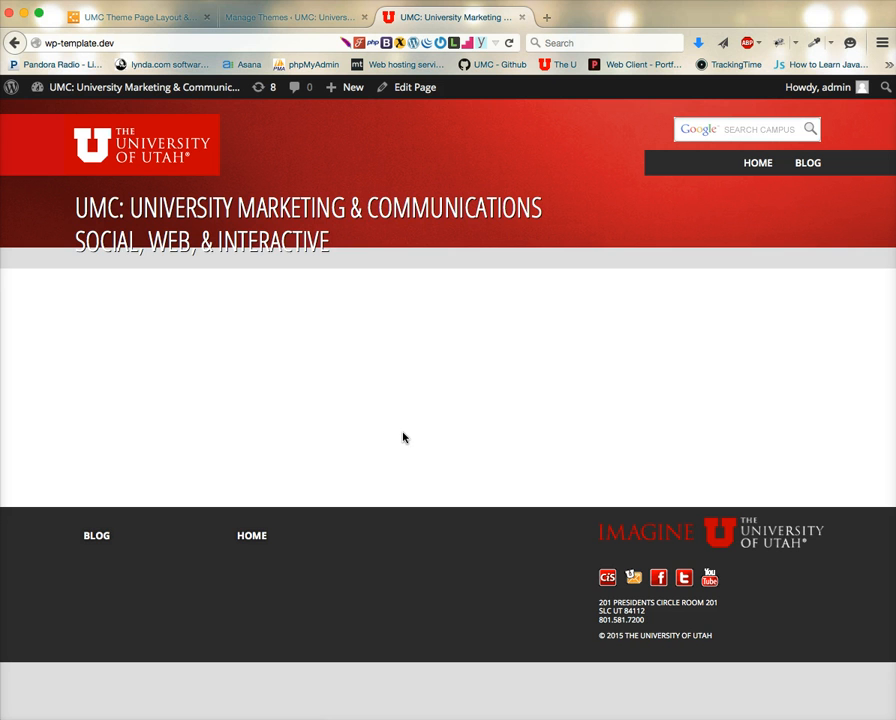
left_click(406, 394)
key("super+r")
left_click(244, 356)
left_click(484, 402)
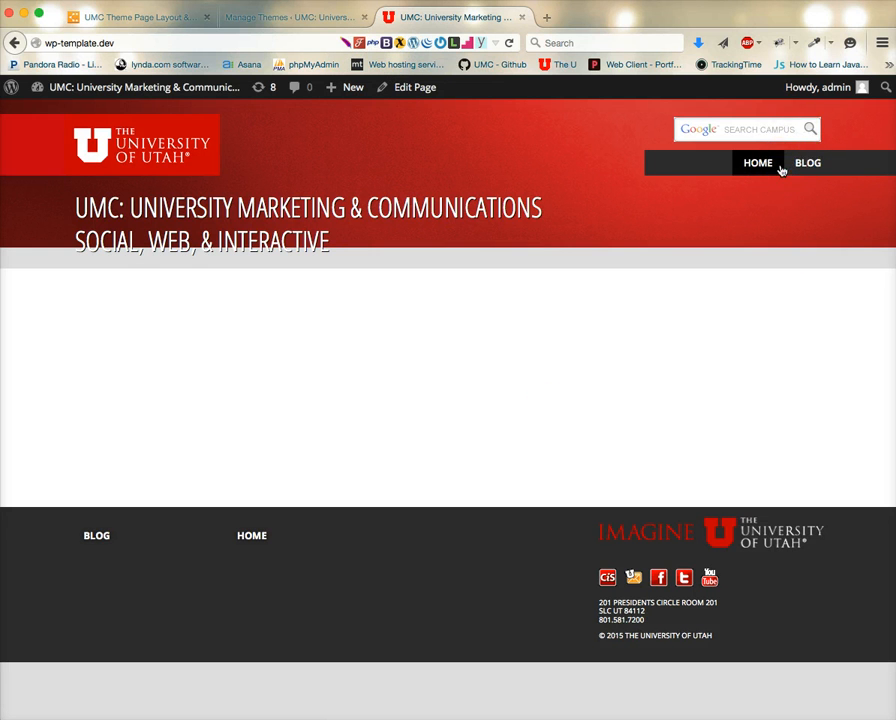
Assign Primary Menu to the Primary Menu location and Footer Navigation to the Footer Menu location, then save.
left_click(296, 16)
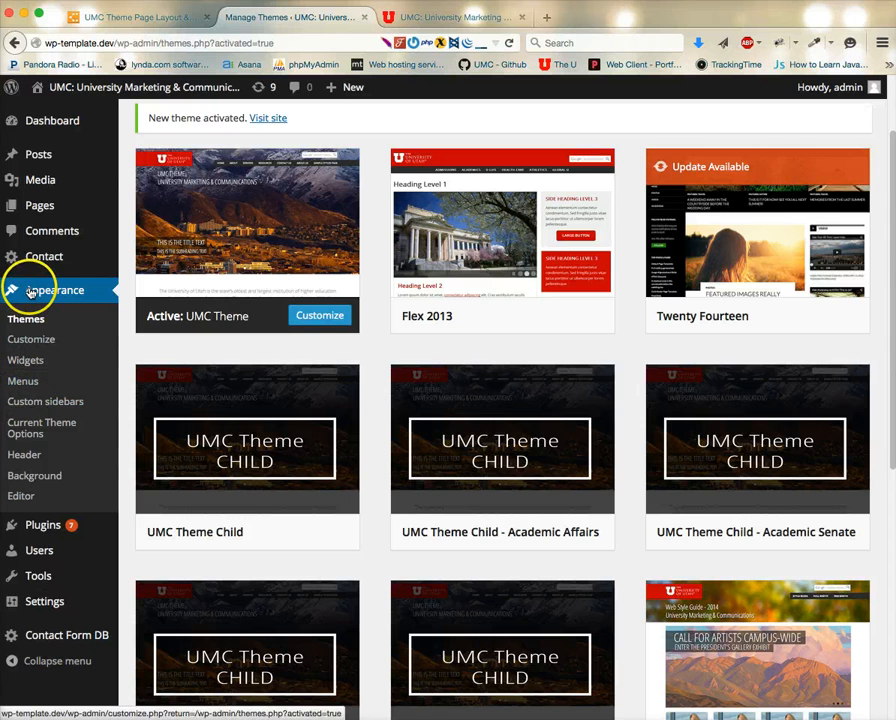
left_click(28, 382)
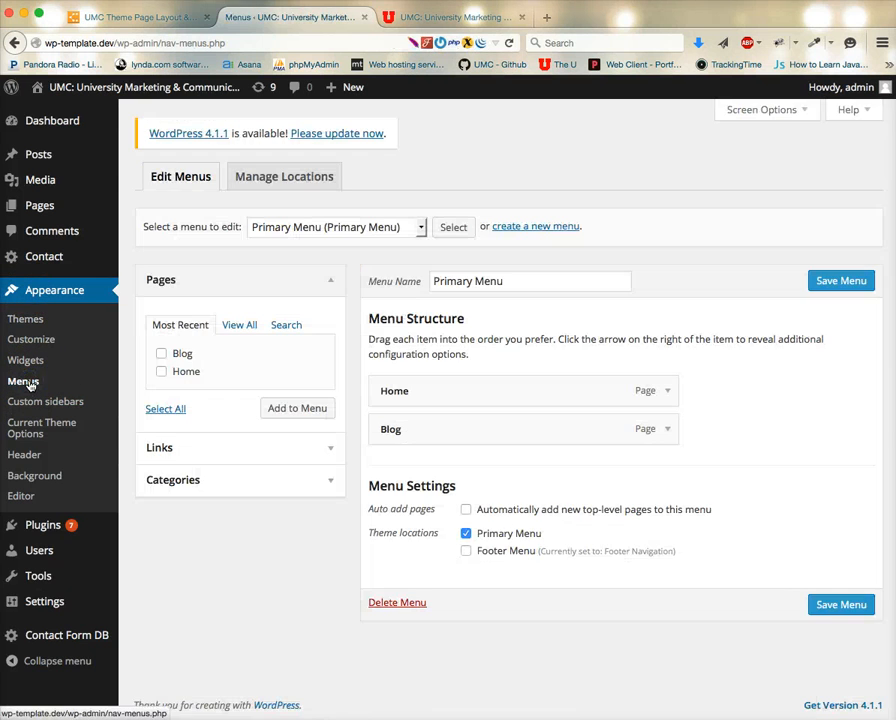
left_click(278, 181)
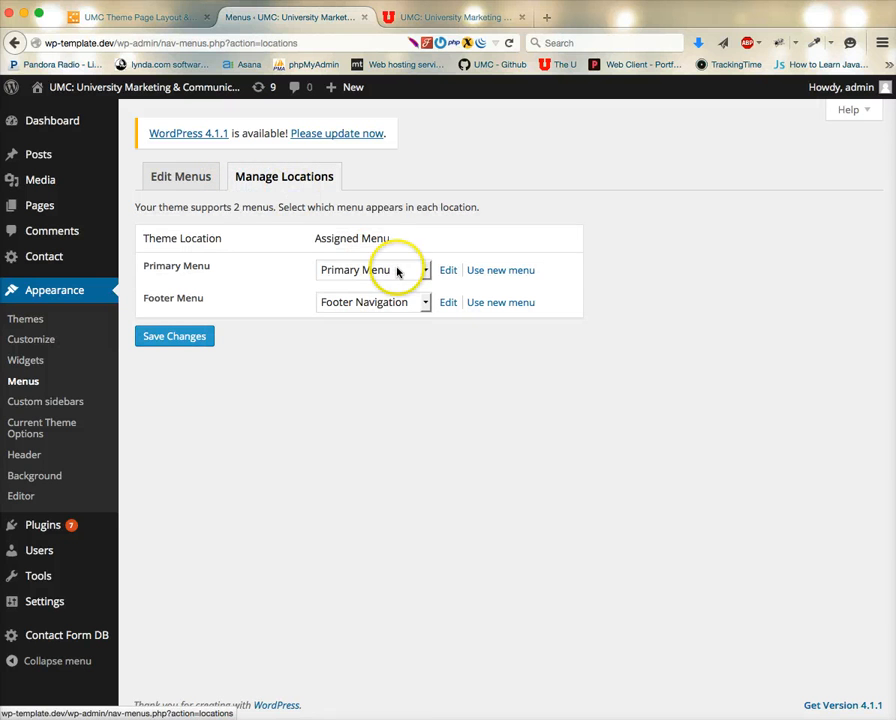
left_click(425, 270)
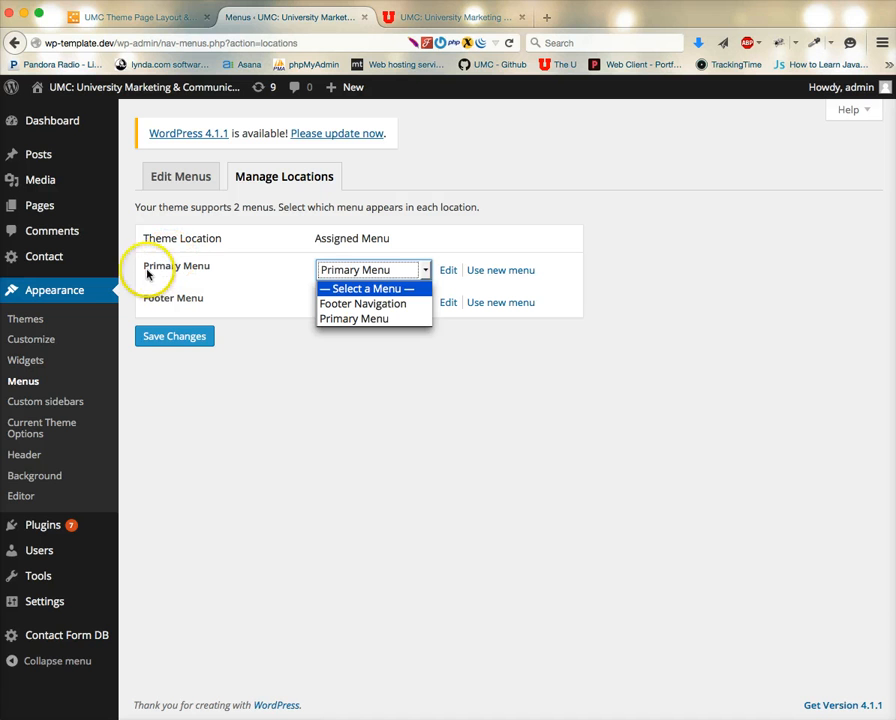
left_click(372, 318)
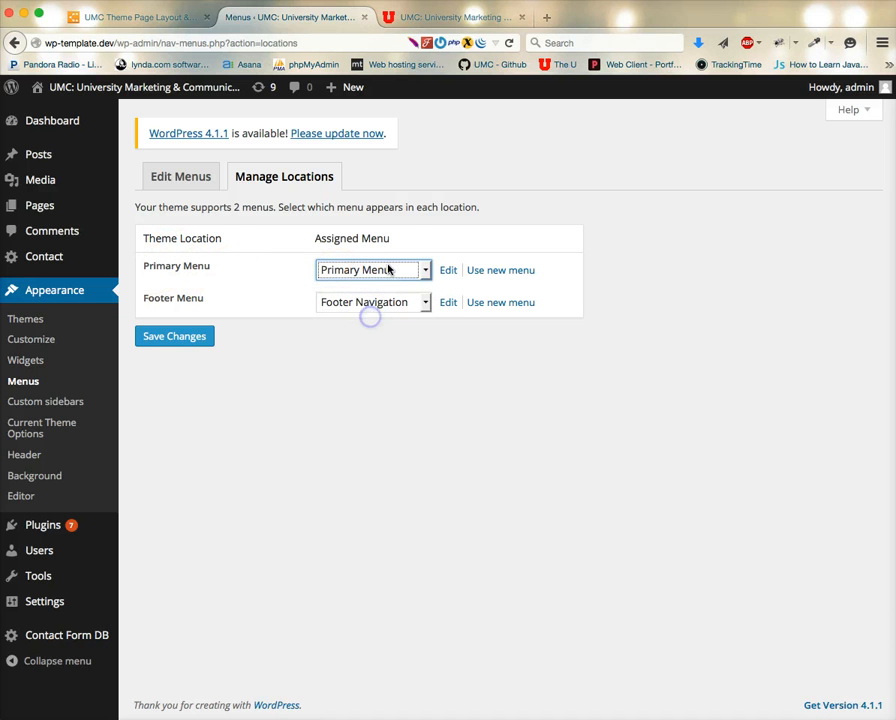
left_click(255, 292)
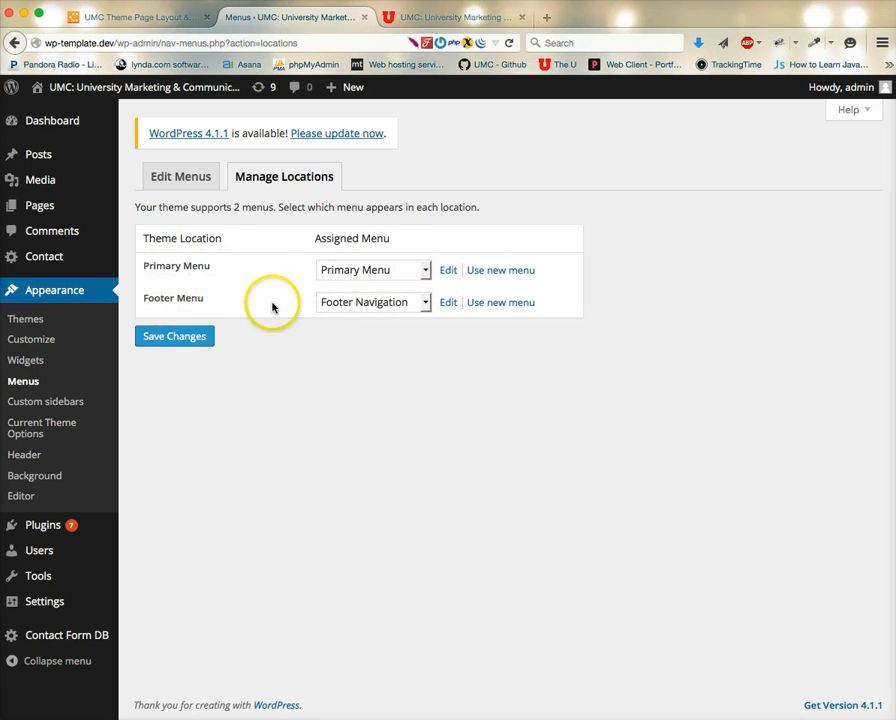
left_click(394, 302)
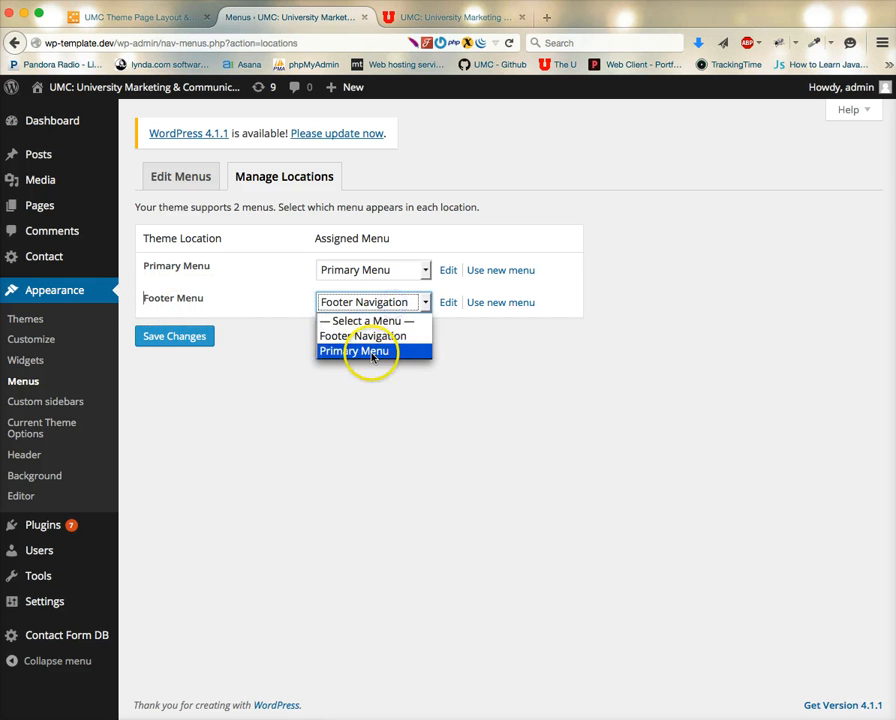
left_click(370, 336)
left_click(162, 341)
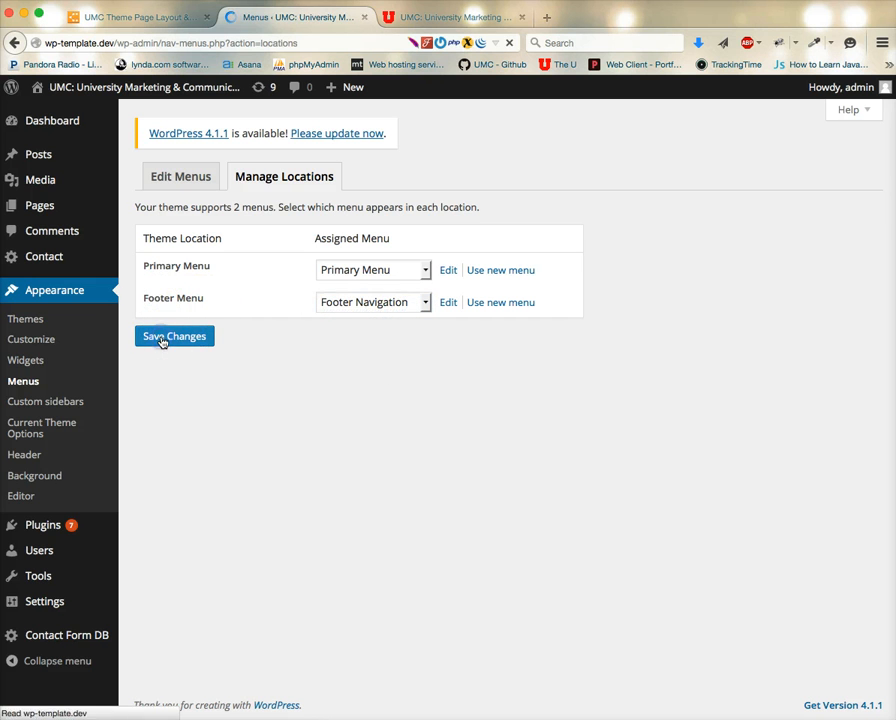
Add a custom link with URL # and text Sub Menu Item to the Primary Menu, nested under Blog.
left_click(194, 179)
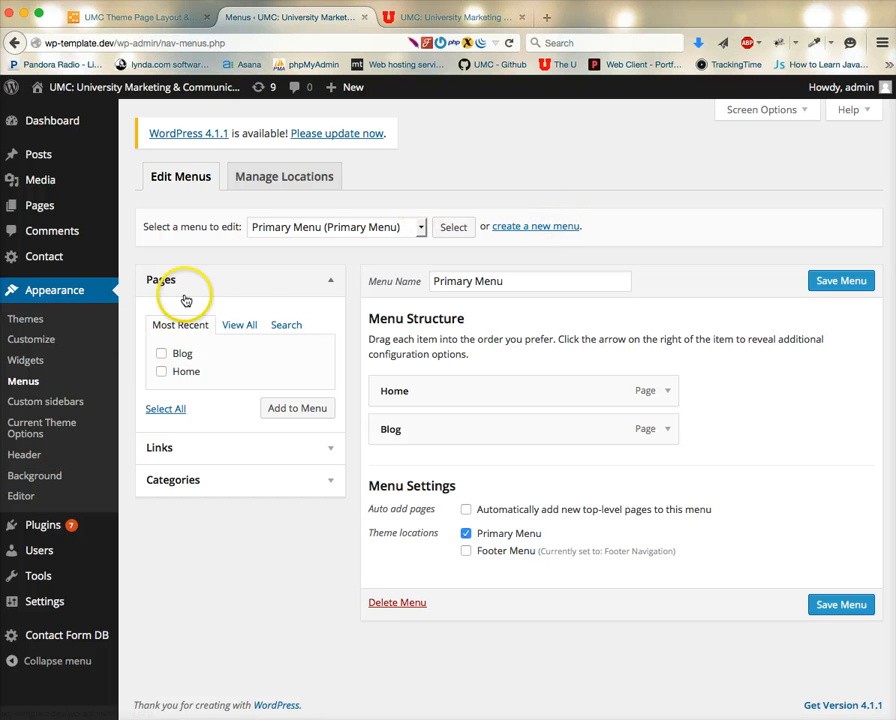
left_click(247, 326)
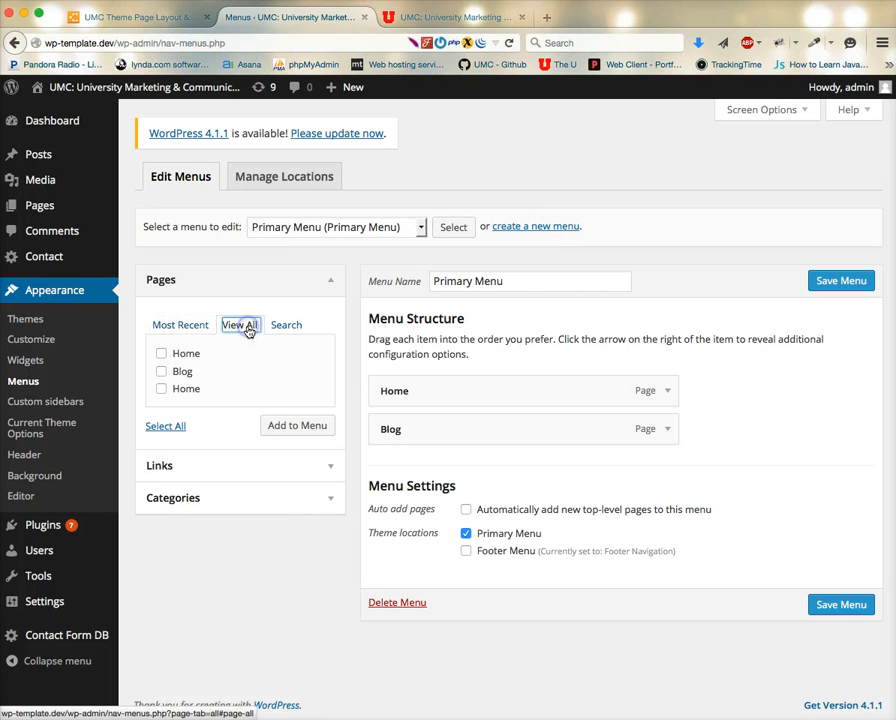
left_click(326, 466)
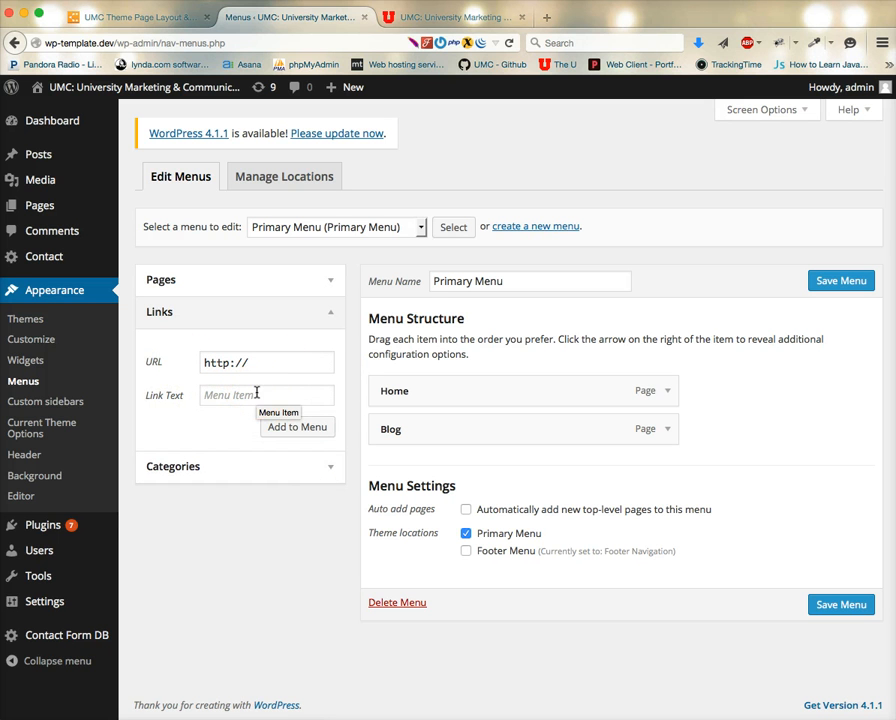
left_click(226, 394)
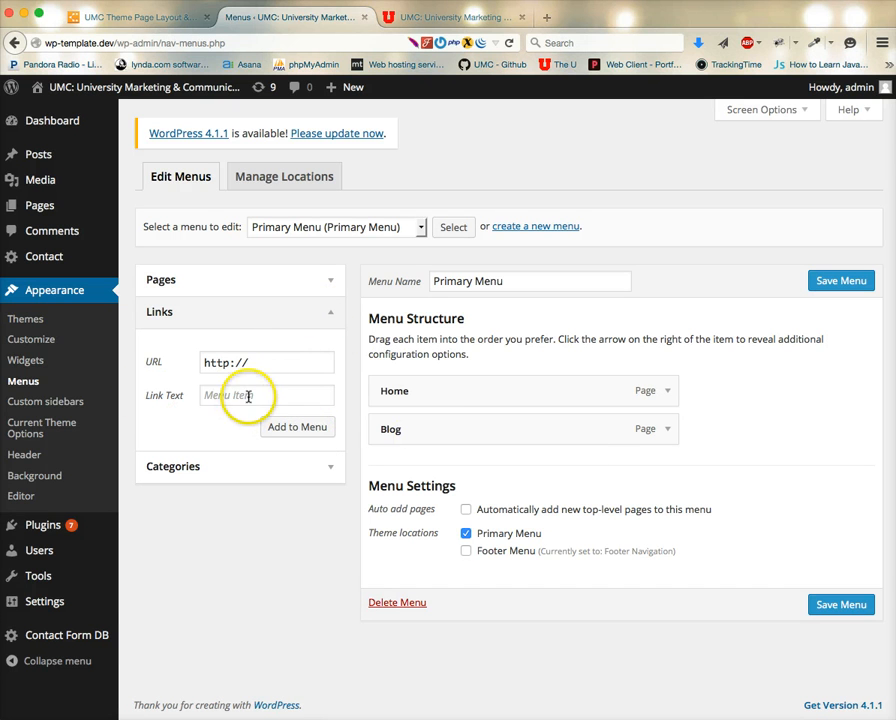
double_click(288, 358)
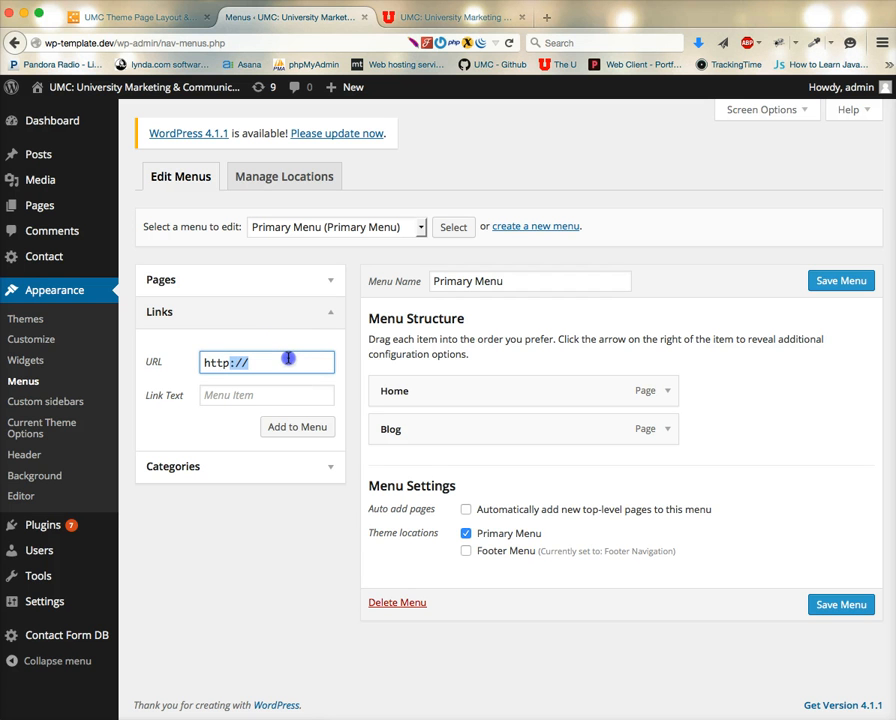
triple_click(288, 358)
type("#")
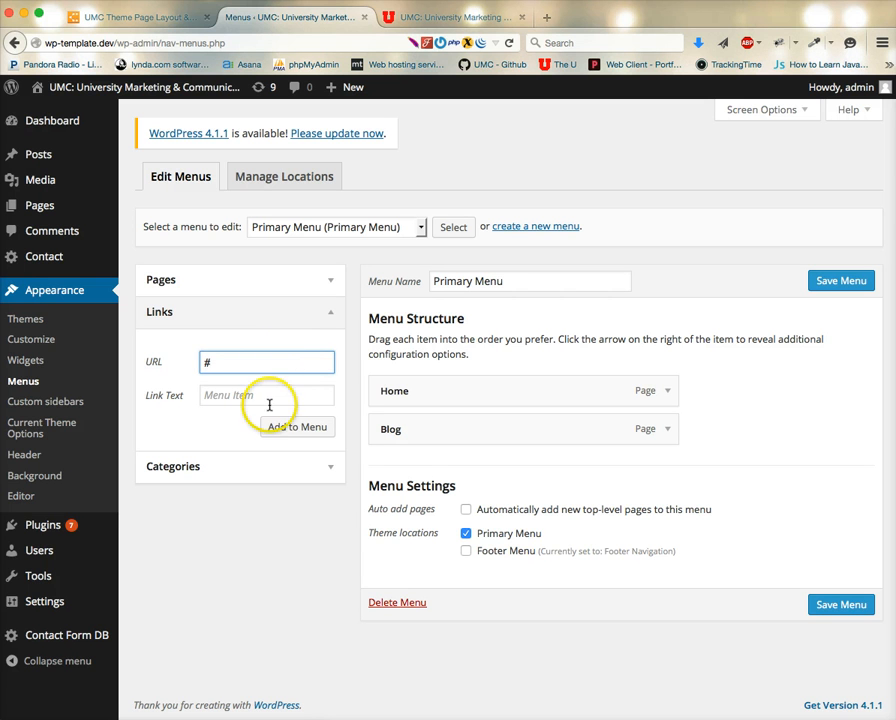
left_click(269, 398)
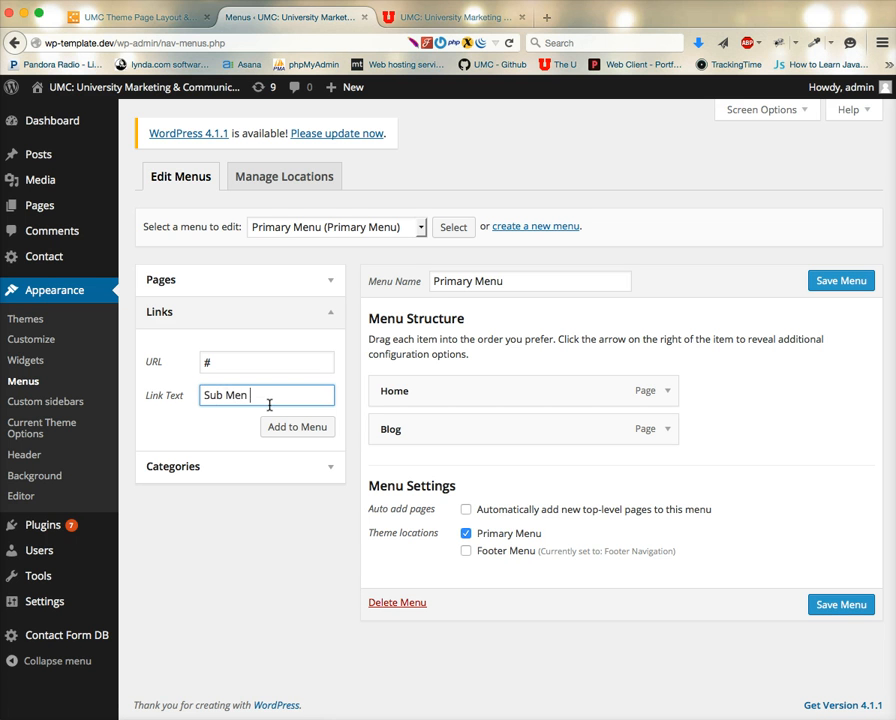
left_click(293, 428)
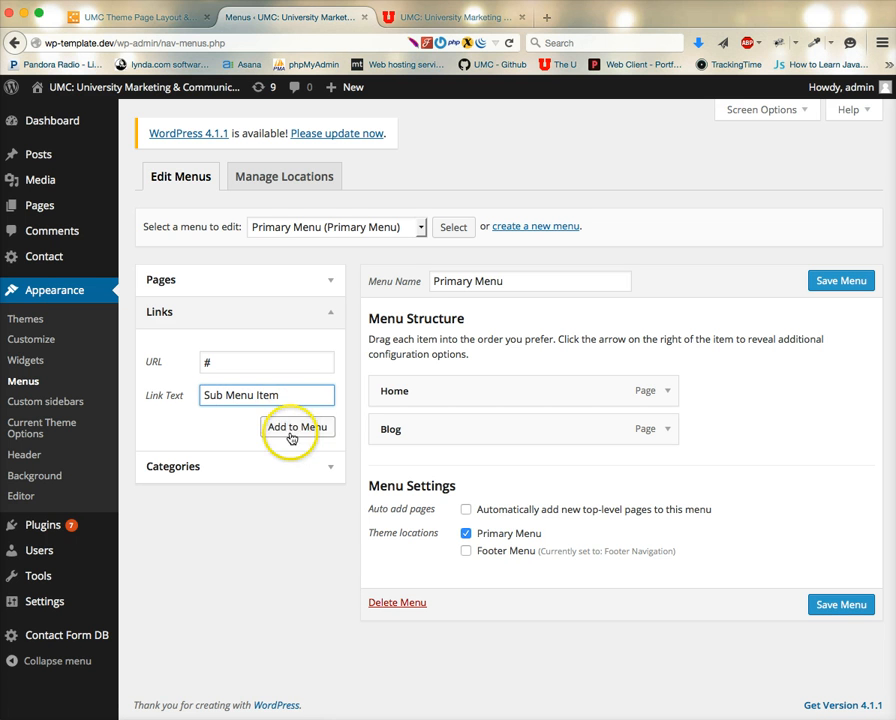
left_click_drag(411, 468, 438, 464)
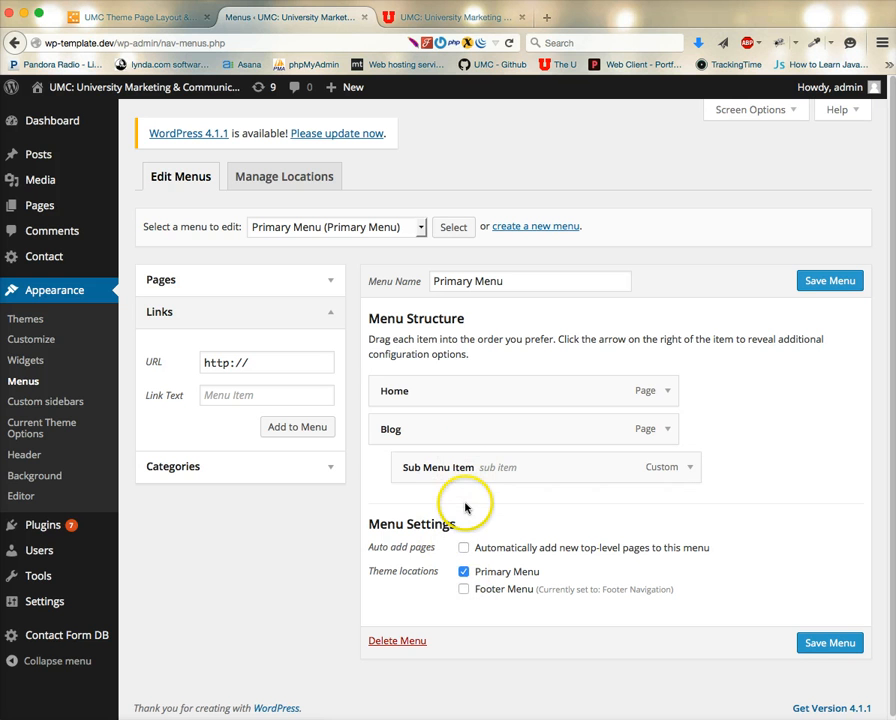
Remove the Sub Menu Item link from the Primary Menu and save the menu.
left_click(692, 470)
left_click(422, 624)
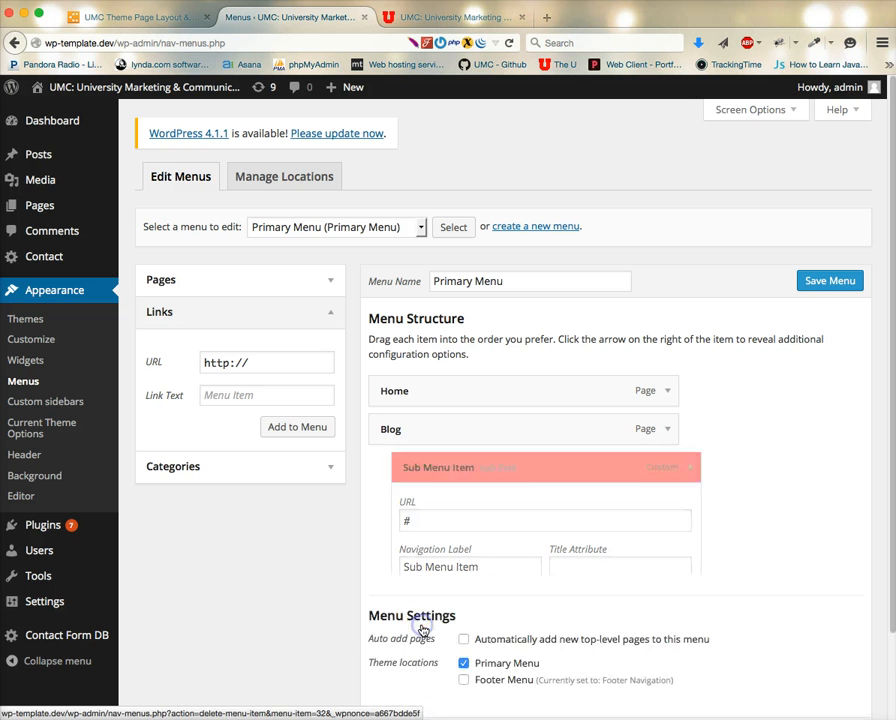
left_click(832, 604)
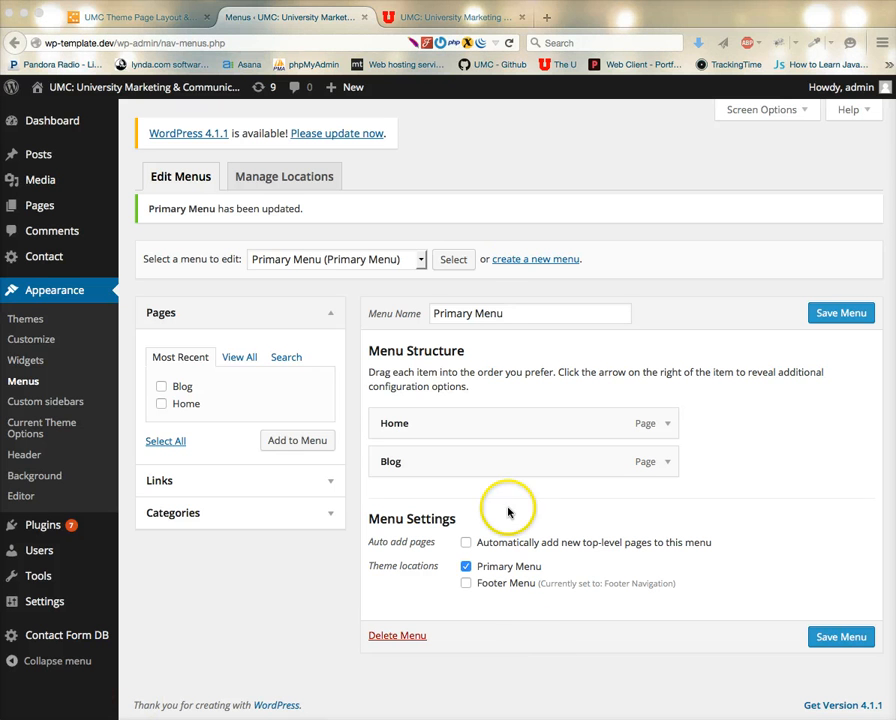
Open the Footer Navigation menu for editing and compare it with the site's footer links.
left_click(421, 259)
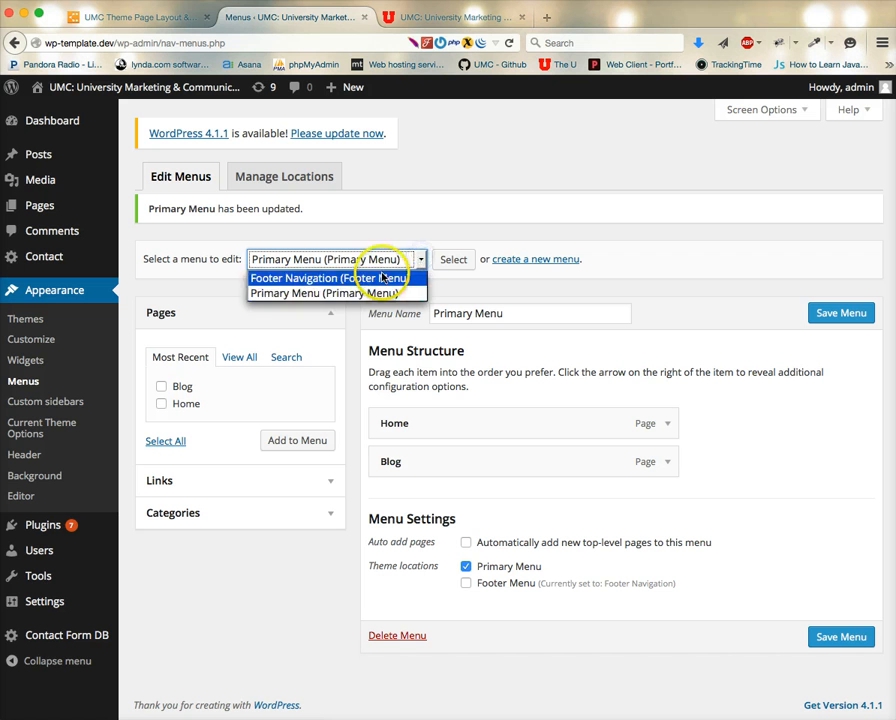
left_click(381, 277)
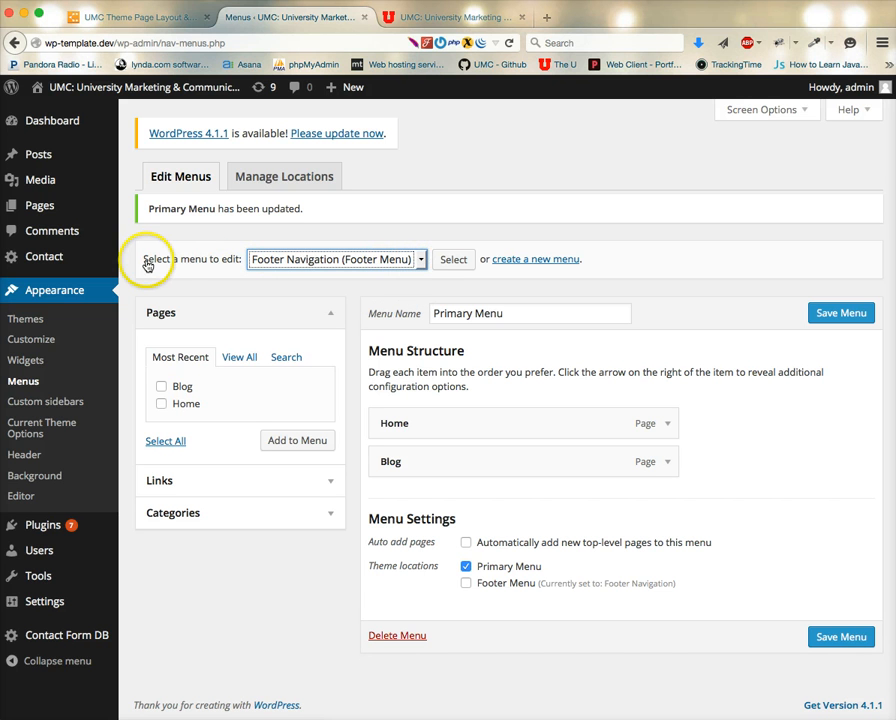
left_click(446, 262)
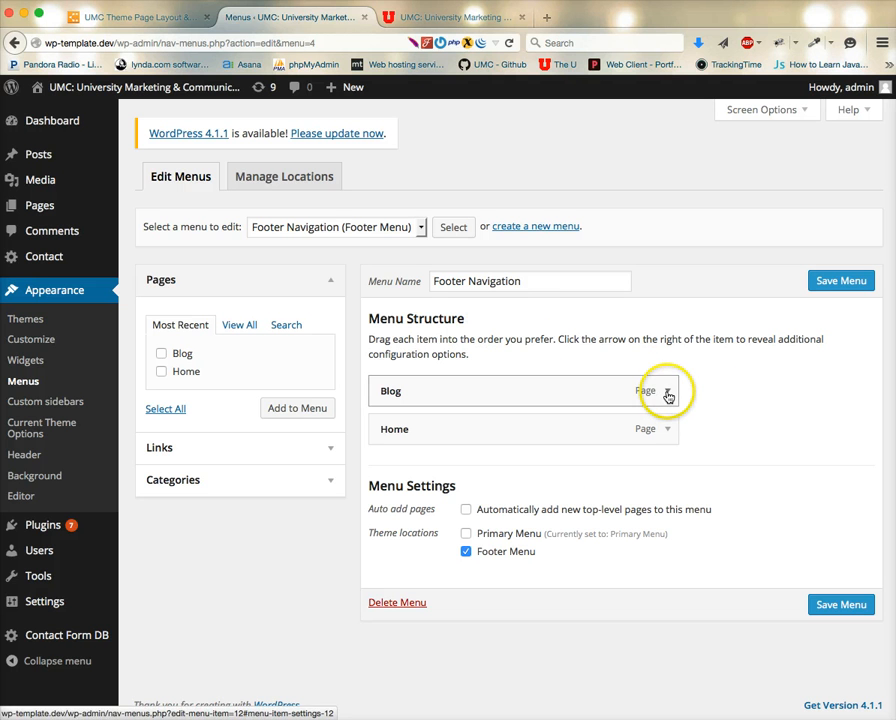
left_click(474, 19)
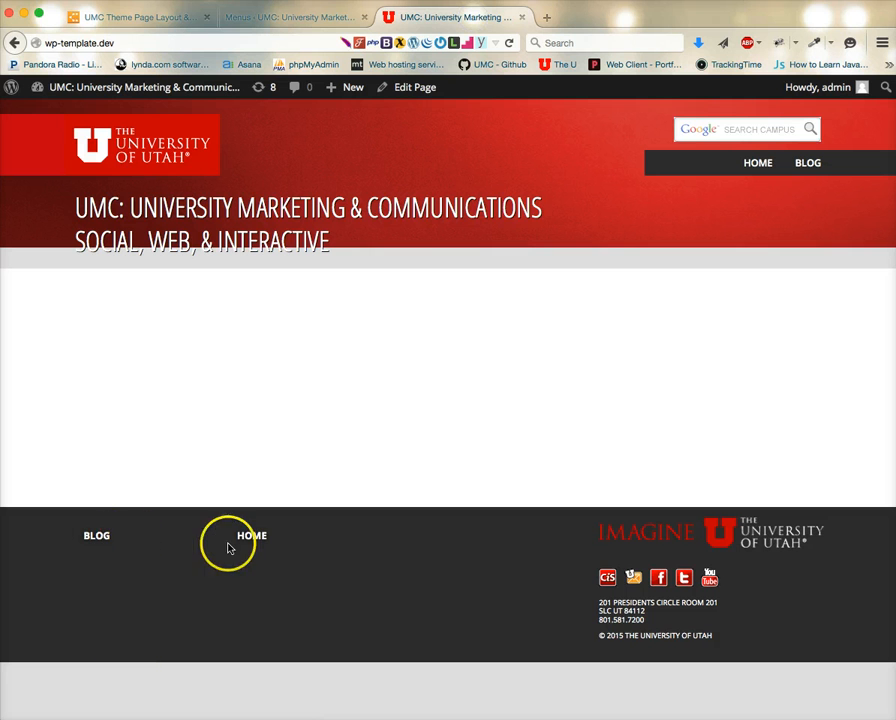
left_click(306, 18)
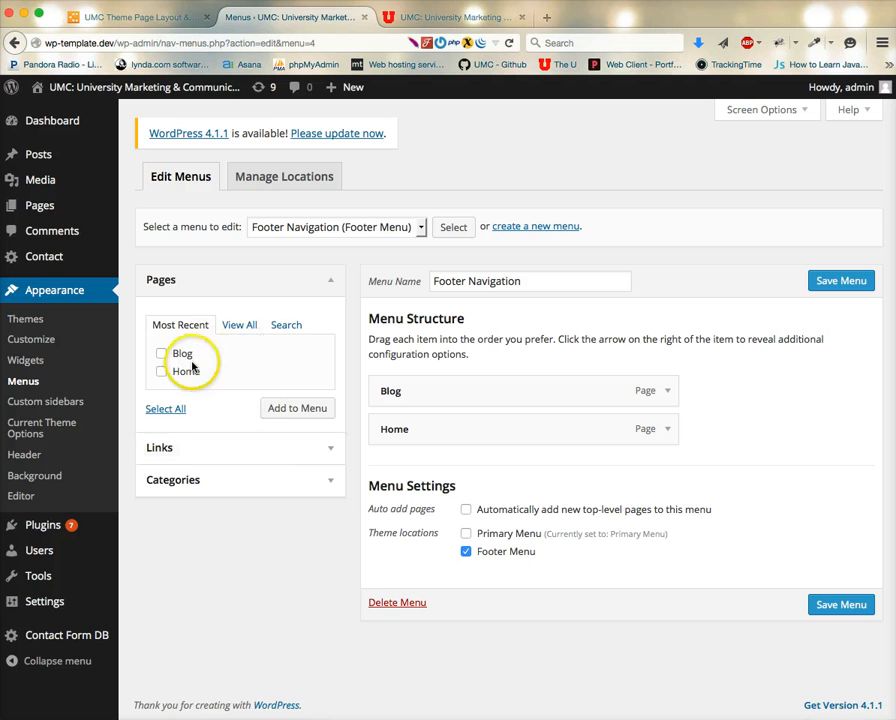
Add a custom link with URL # and link text Sub Menu Item to the Footer Navigation menu.
left_click(178, 458)
double_click(250, 361)
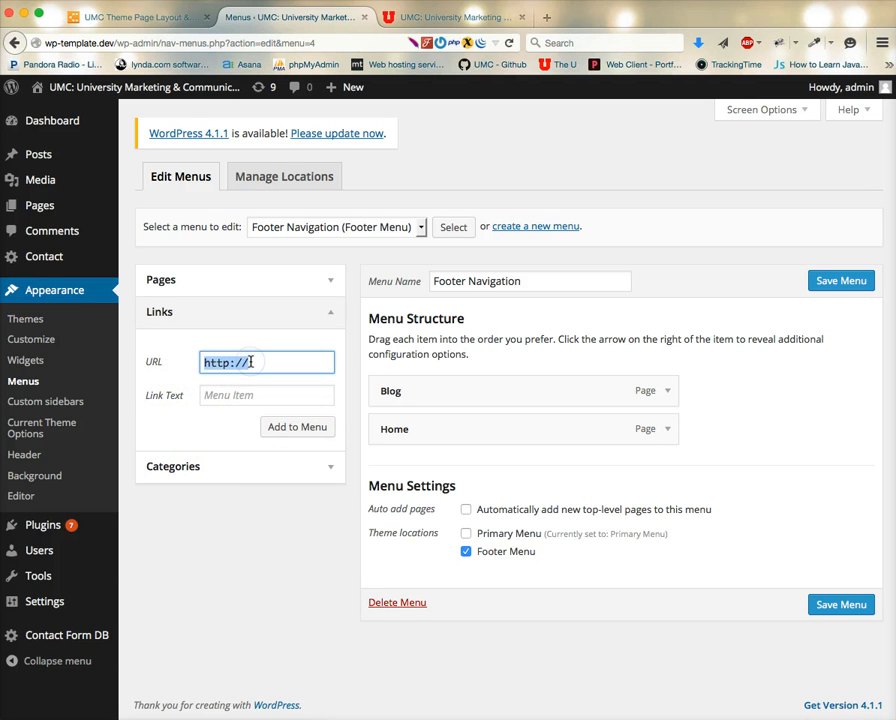
type("#")
key("Tab")
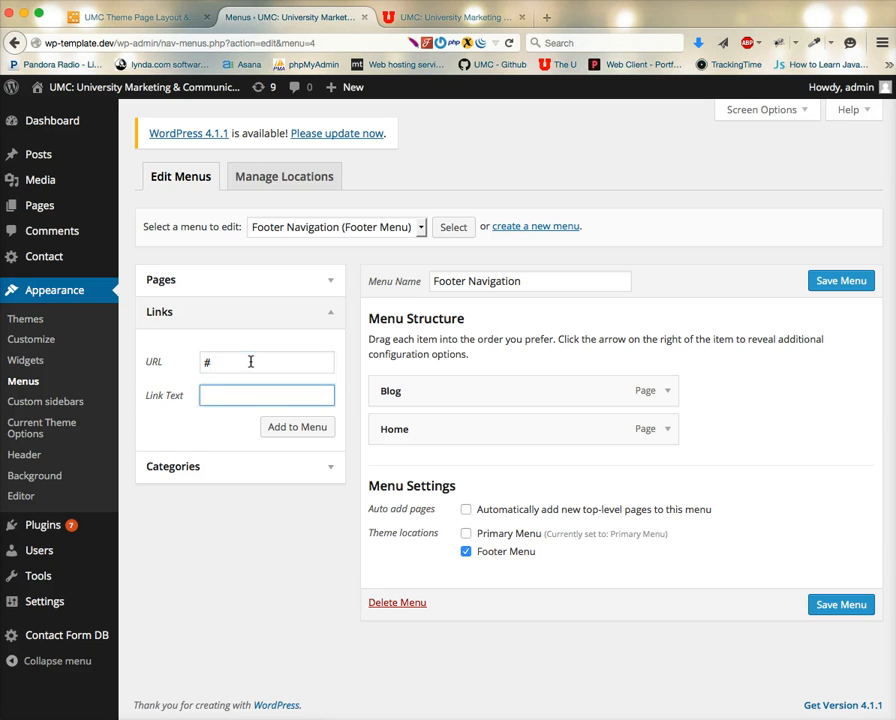
type("S")
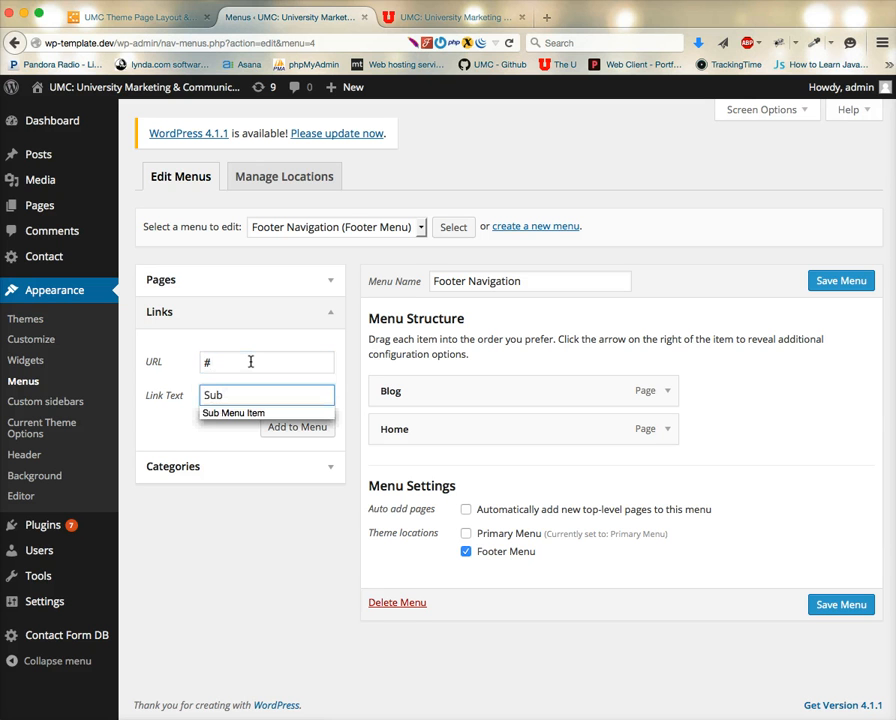
type("ub")
key("Down")
key("Tab")
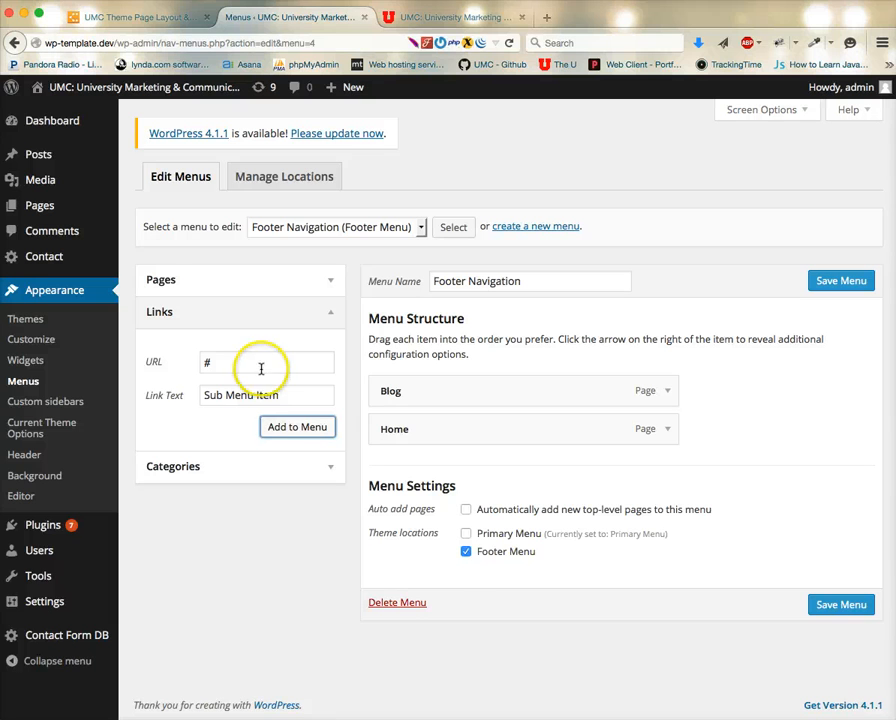
left_click(290, 427)
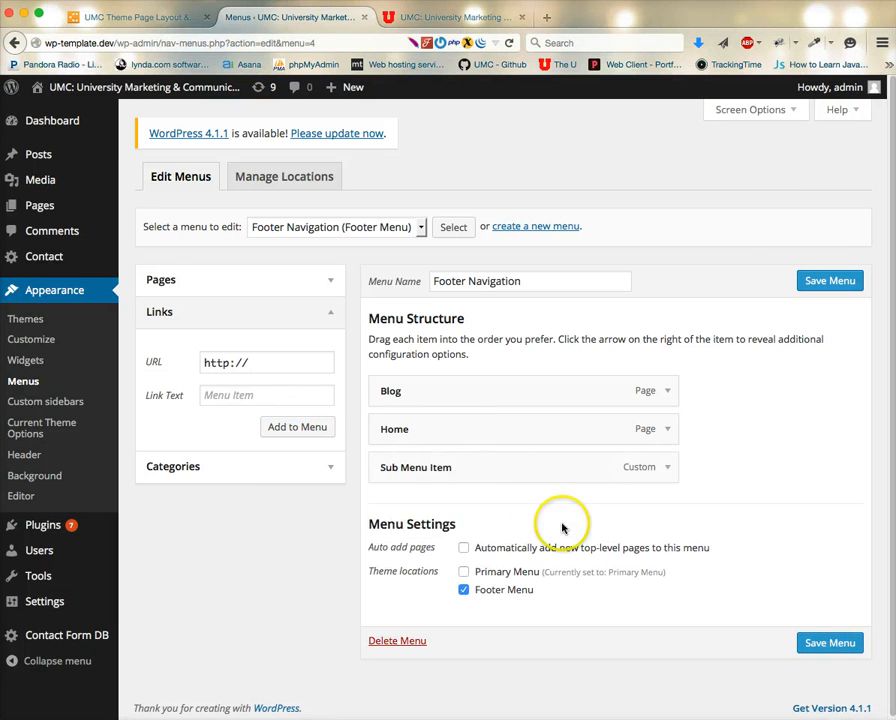
Nest the Sub Menu Item link under Home and save the Footer Navigation menu.
mouse_move(456, 467)
left_mouse_down()
mouse_move(462, 414)
mouse_move(460, 544)
mouse_move(472, 458)
left_mouse_up()
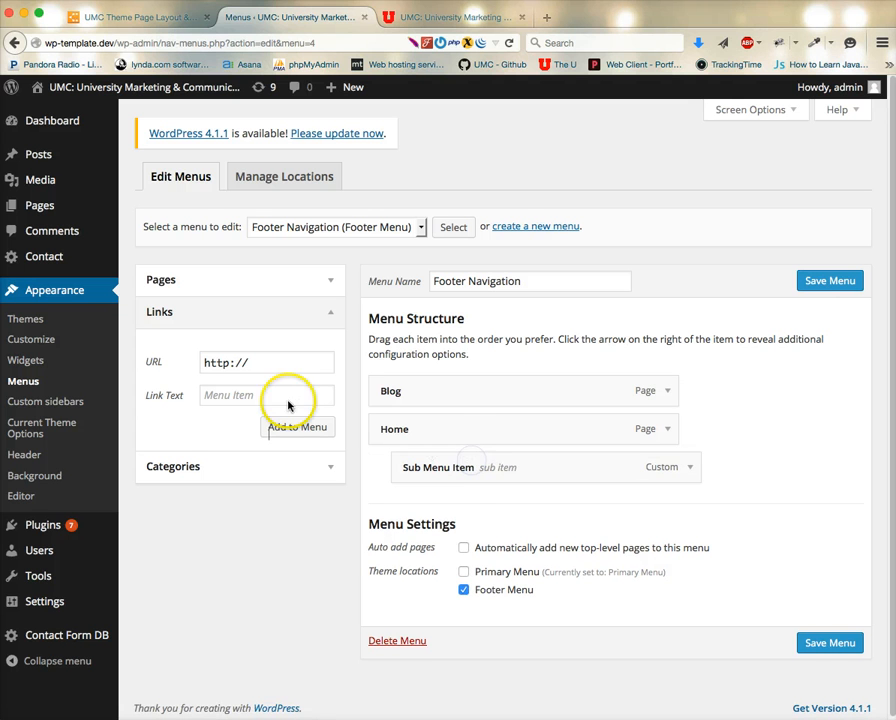
left_click(824, 642)
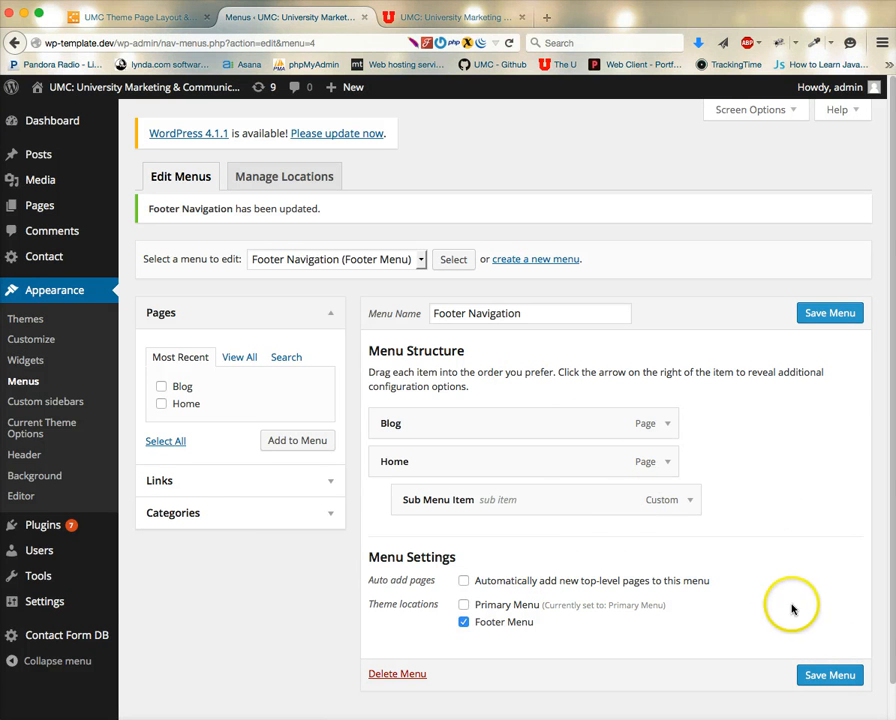
left_click(830, 675)
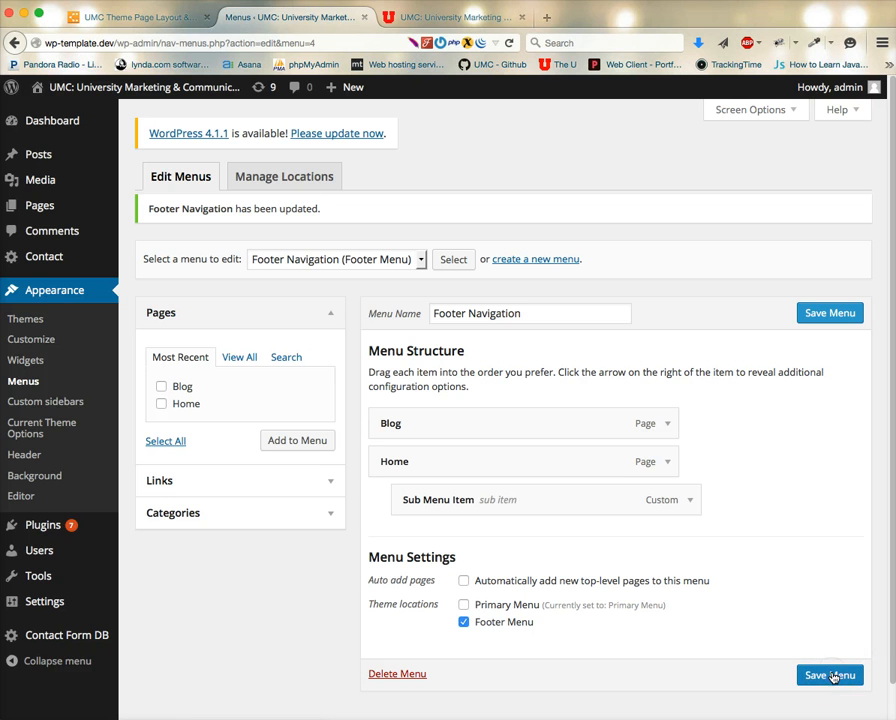
Reload the site's front page and compare its footer links with the Footer Navigation menu.
left_click(455, 17)
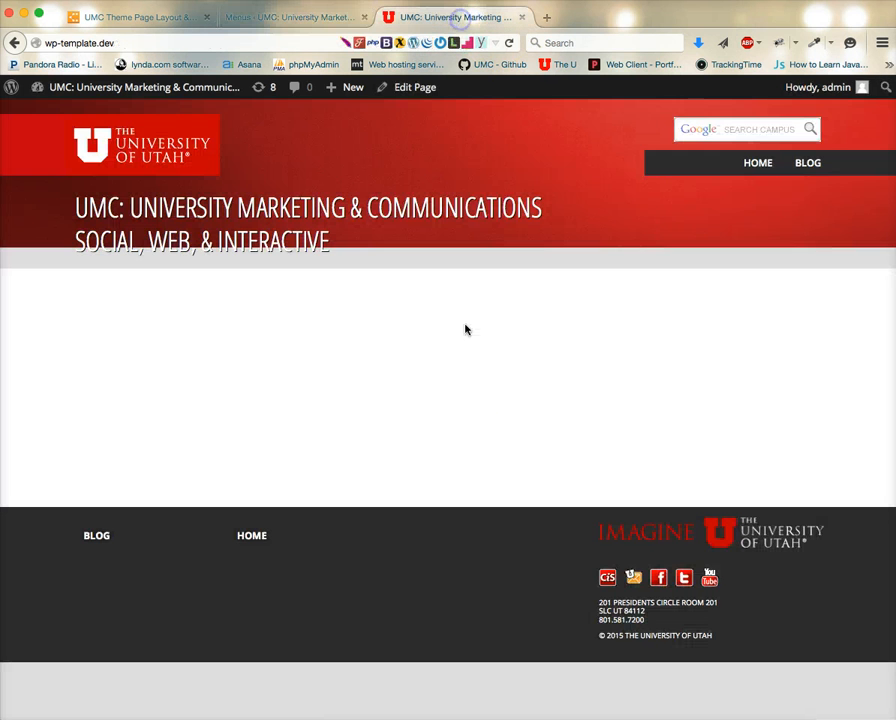
left_click(467, 440)
key("super+r")
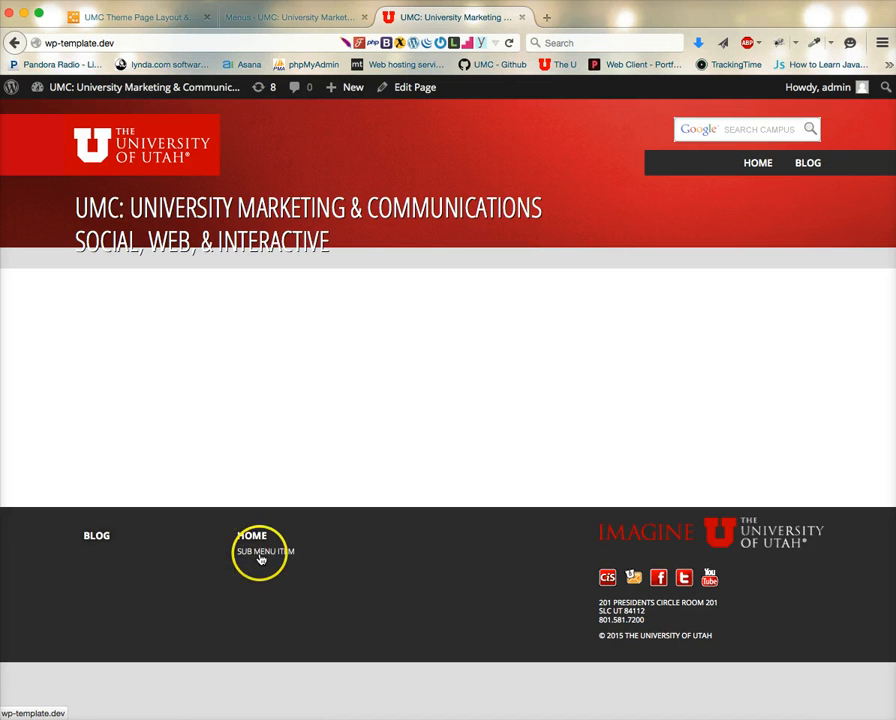
left_click(254, 538)
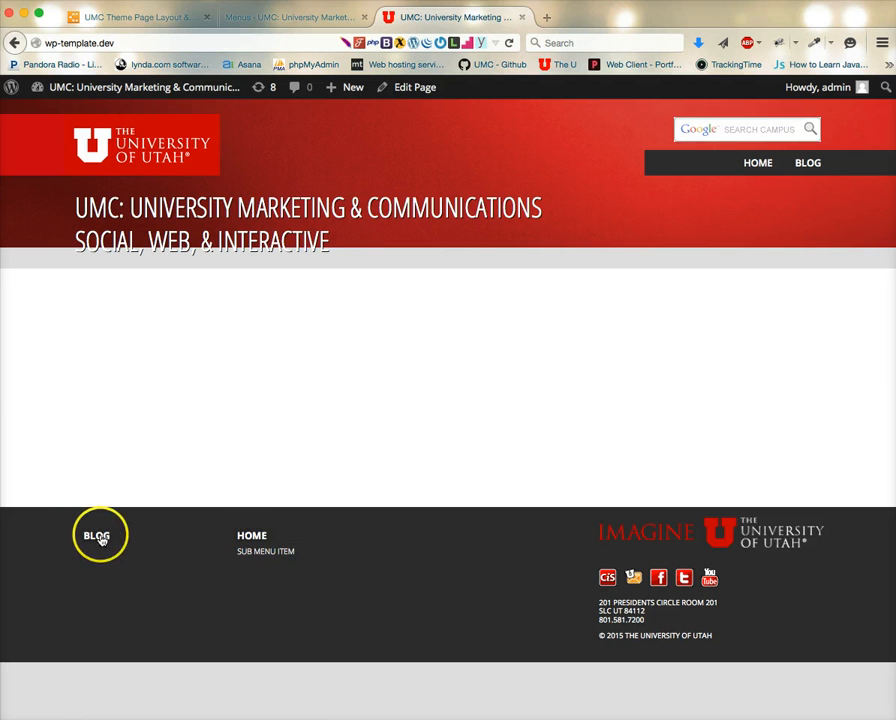
left_click(290, 17)
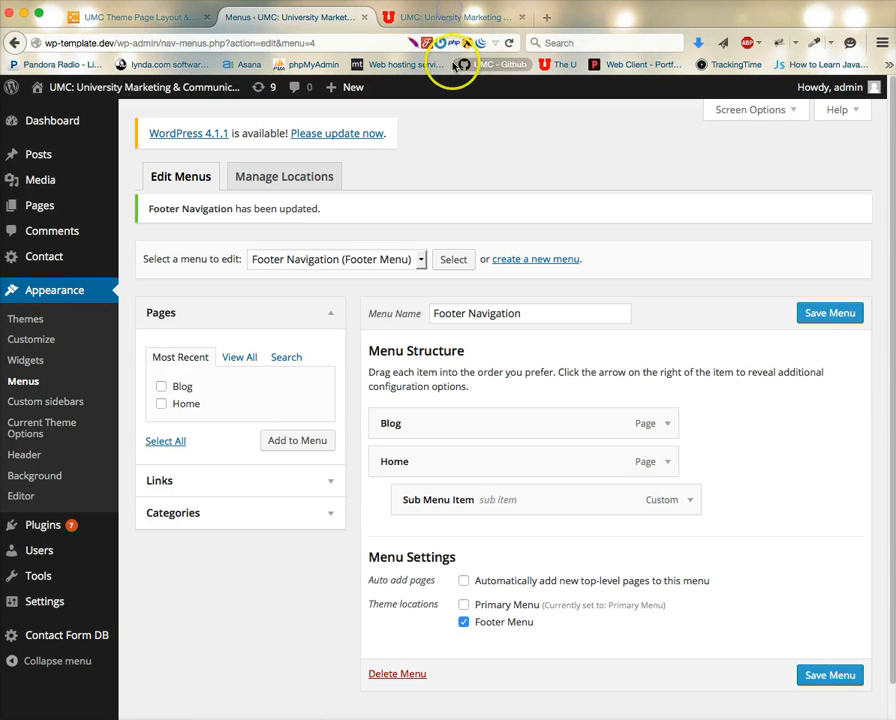
left_click(445, 17)
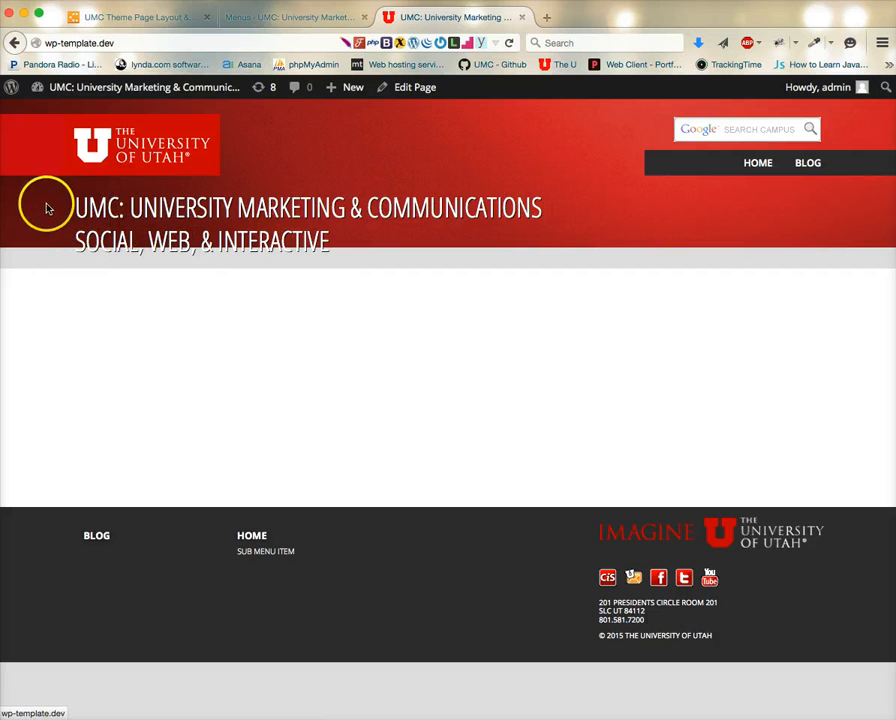
left_click(320, 20)
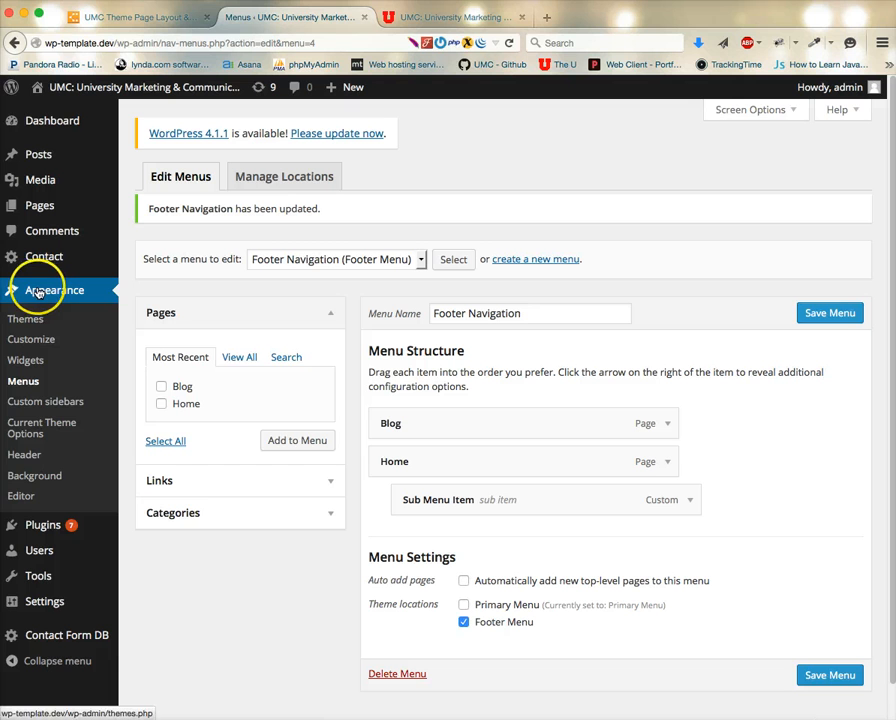
Open the Current Theme Options page and review the University Header backgrounds and University Footer settings.
left_click(31, 426)
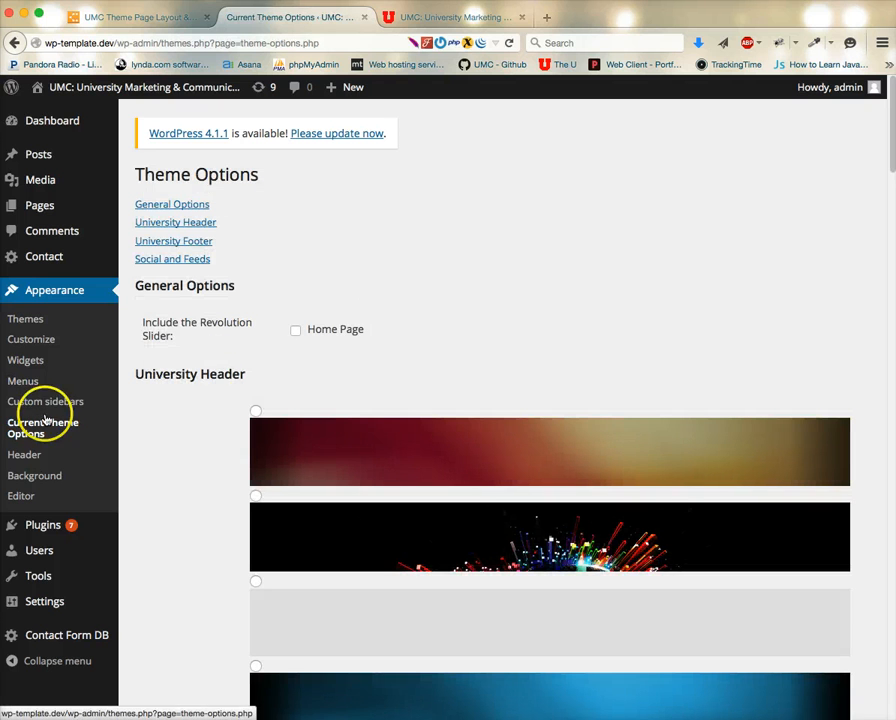
left_click(193, 224)
scroll(187, 338, "up", 5)
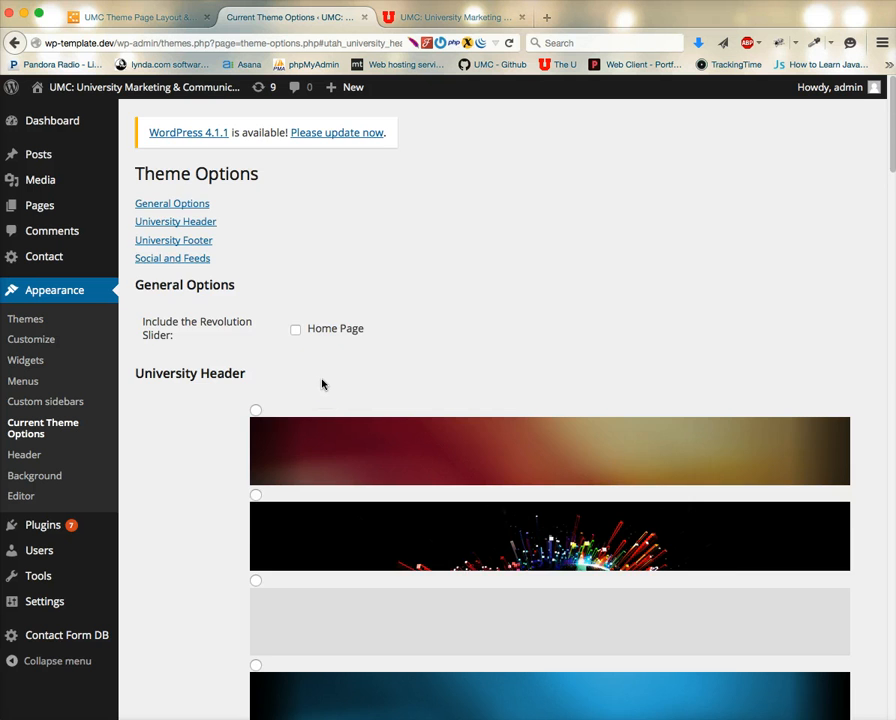
scroll(322, 384, "down", 15)
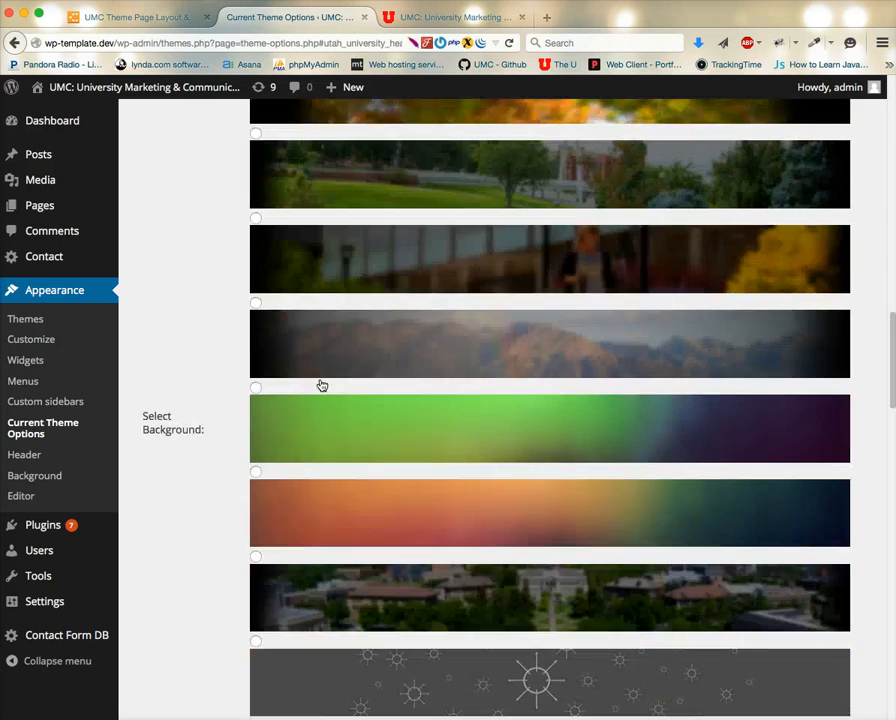
scroll(322, 384, "down", 5)
scroll(320, 384, "down", 2)
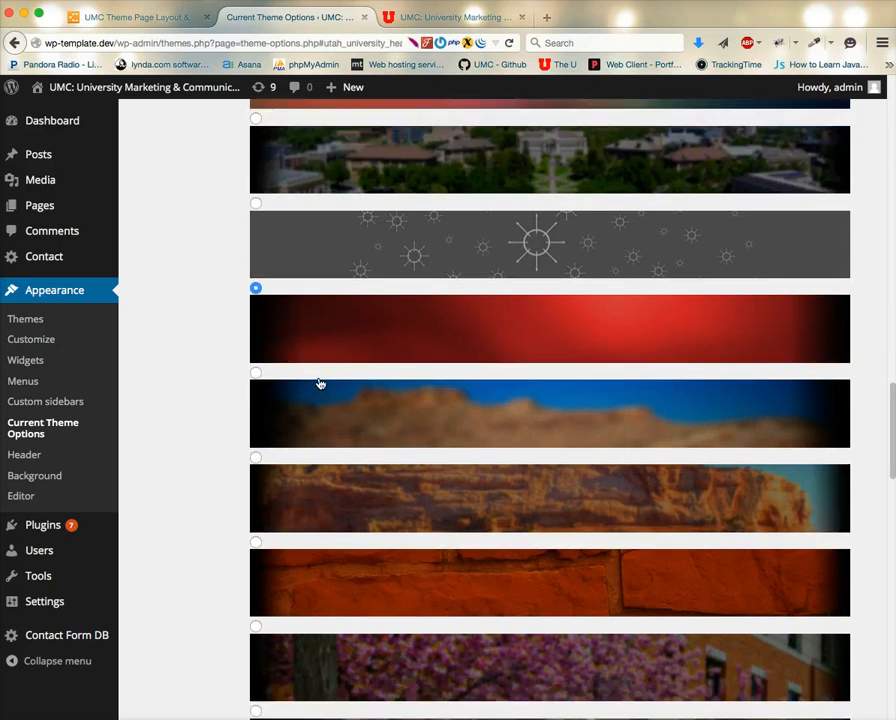
scroll(370, 340, "down", 5)
scroll(364, 376, "down", 7)
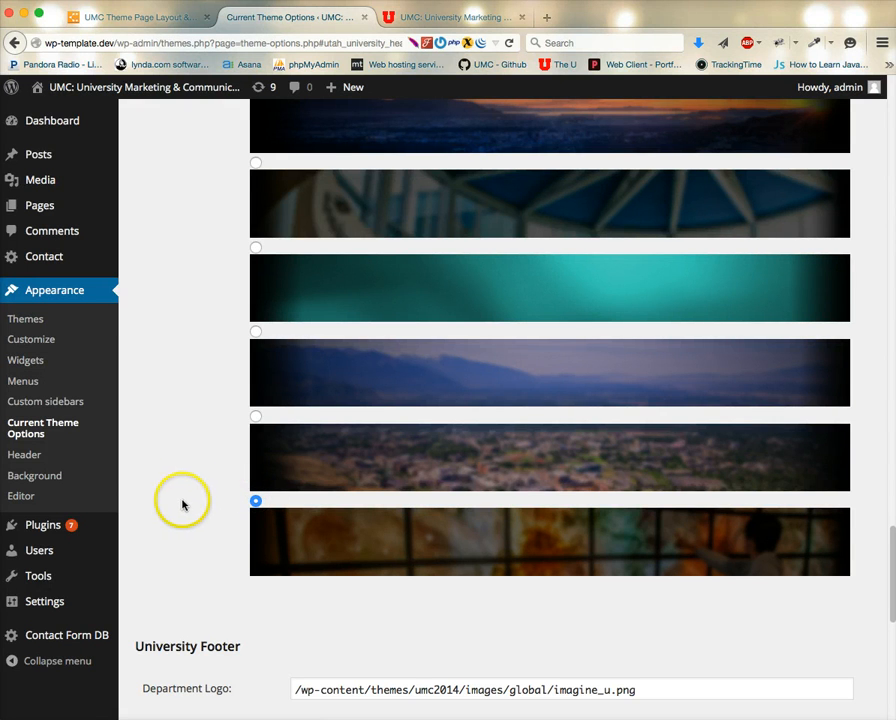
scroll(187, 533, "down", 5)
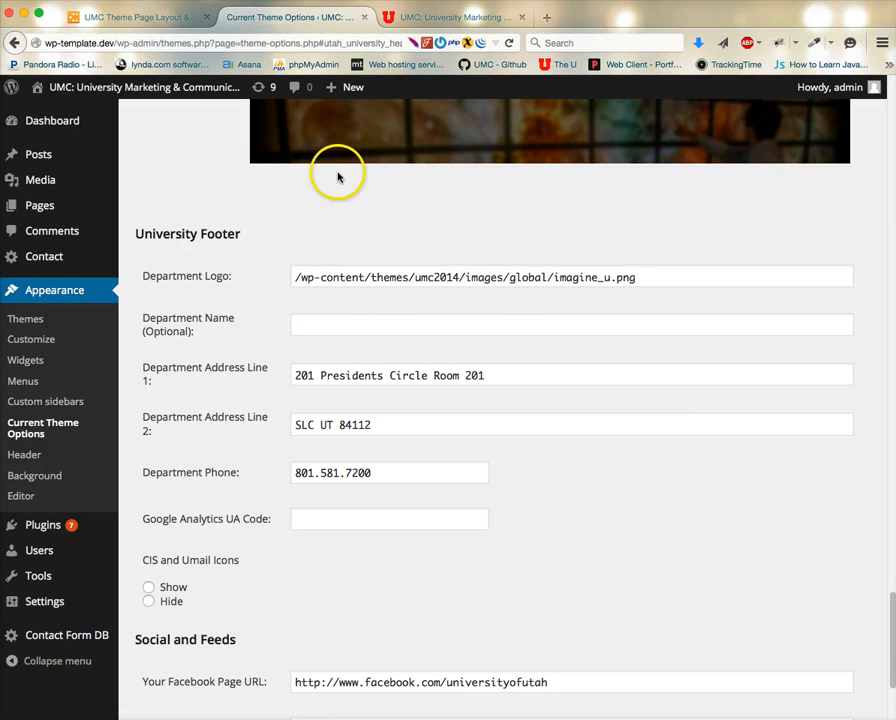
left_click(456, 17)
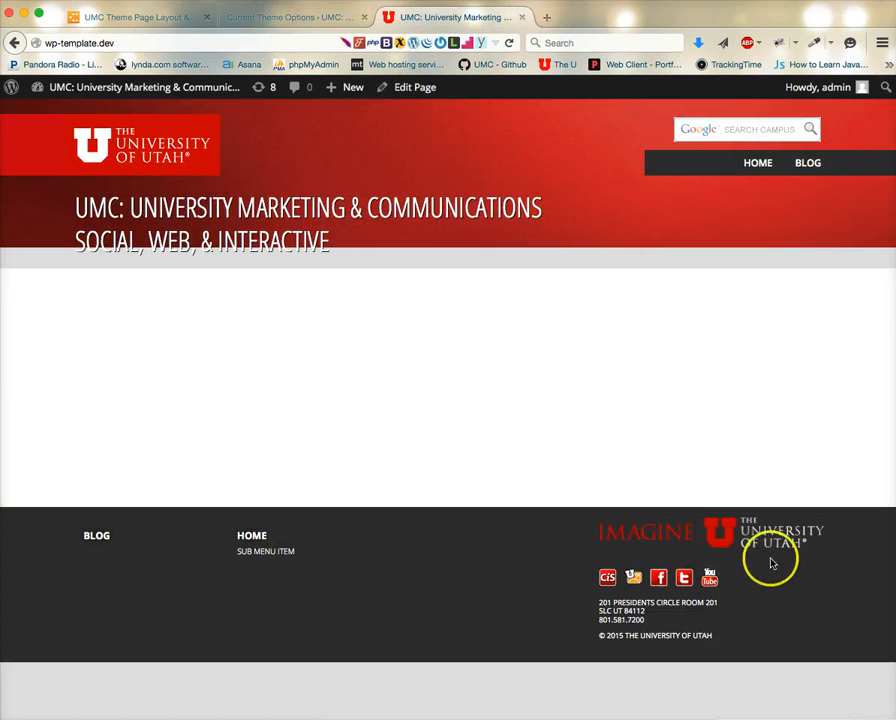
left_click(263, 17)
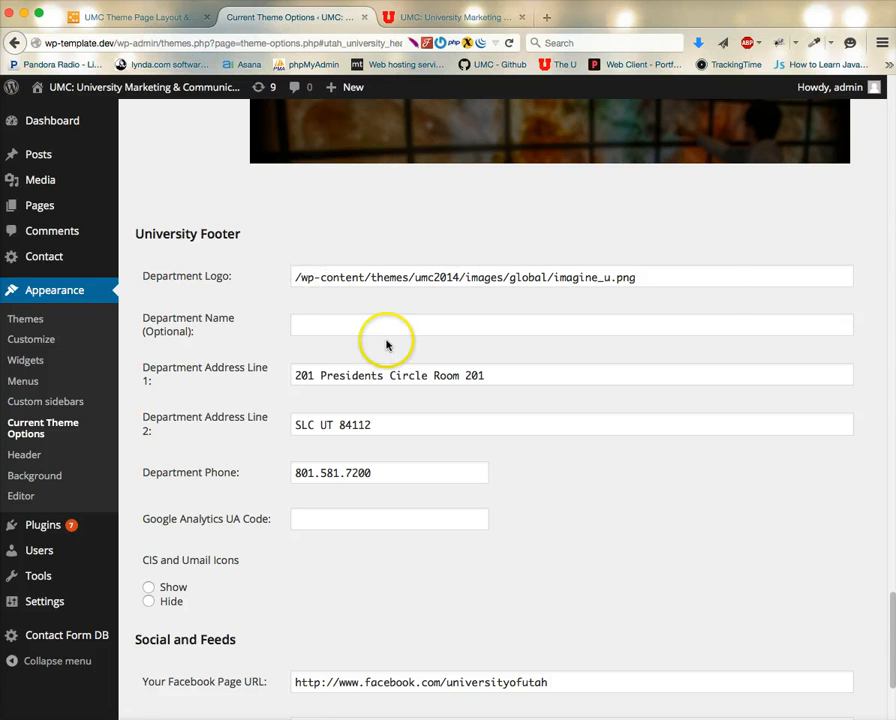
Set the CIS and Umail Icons option to Show and save the theme options.
scroll(291, 345, "down", 2)
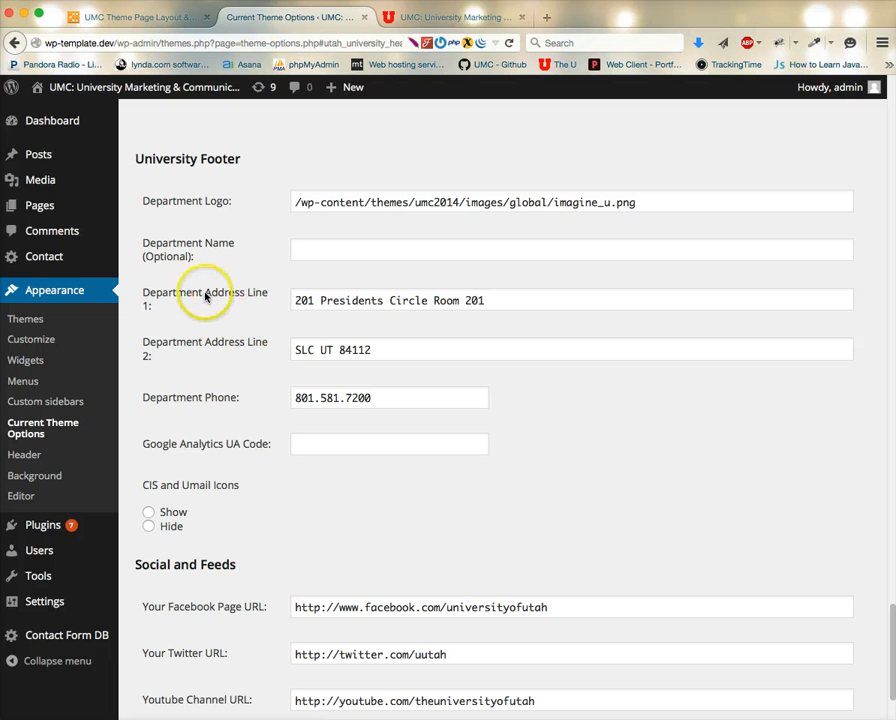
scroll(287, 471, "down", 3)
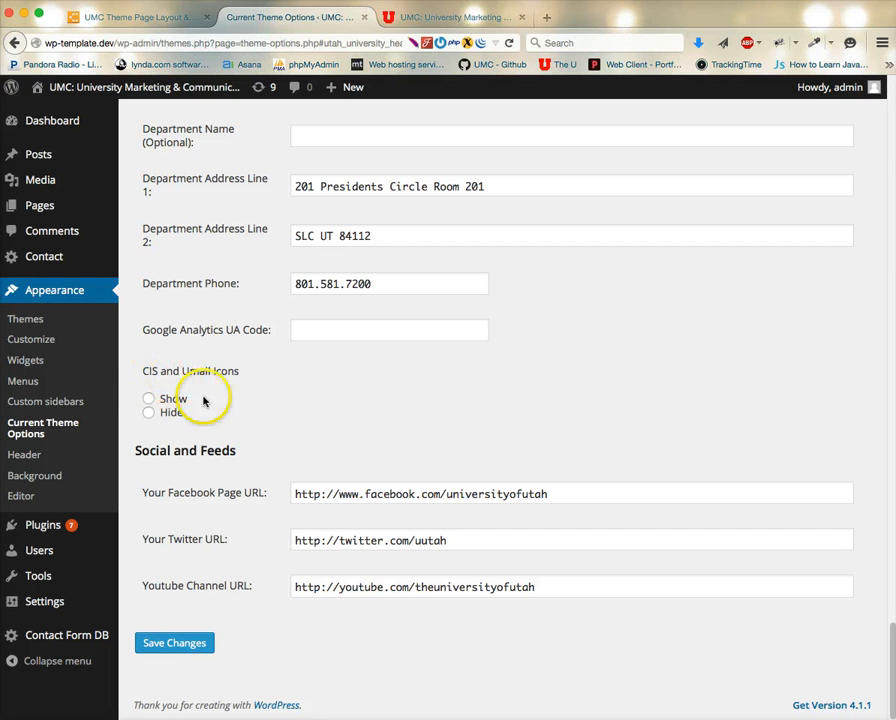
left_click(150, 399)
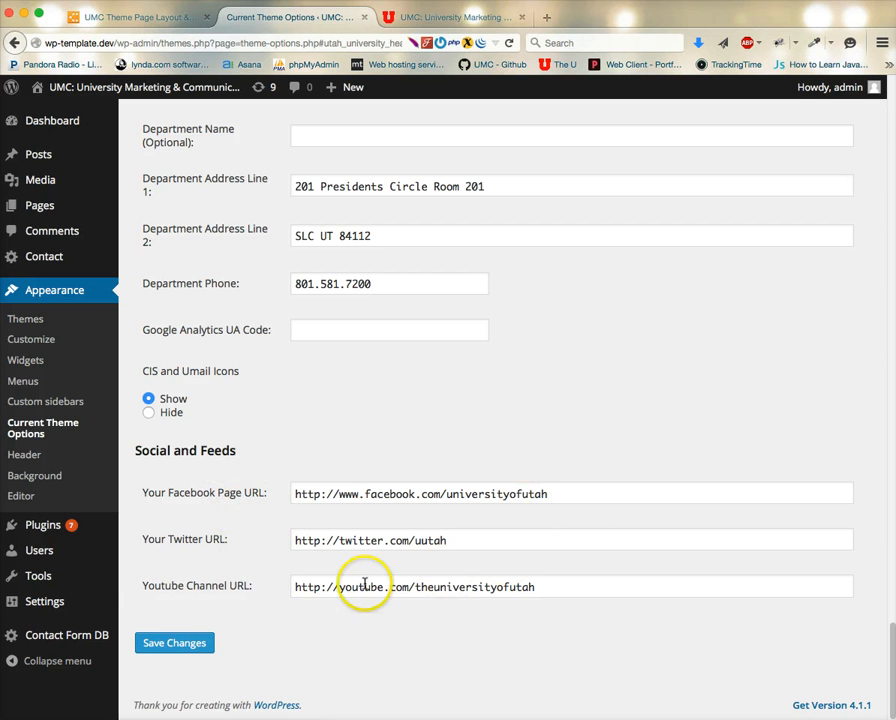
left_click(182, 645)
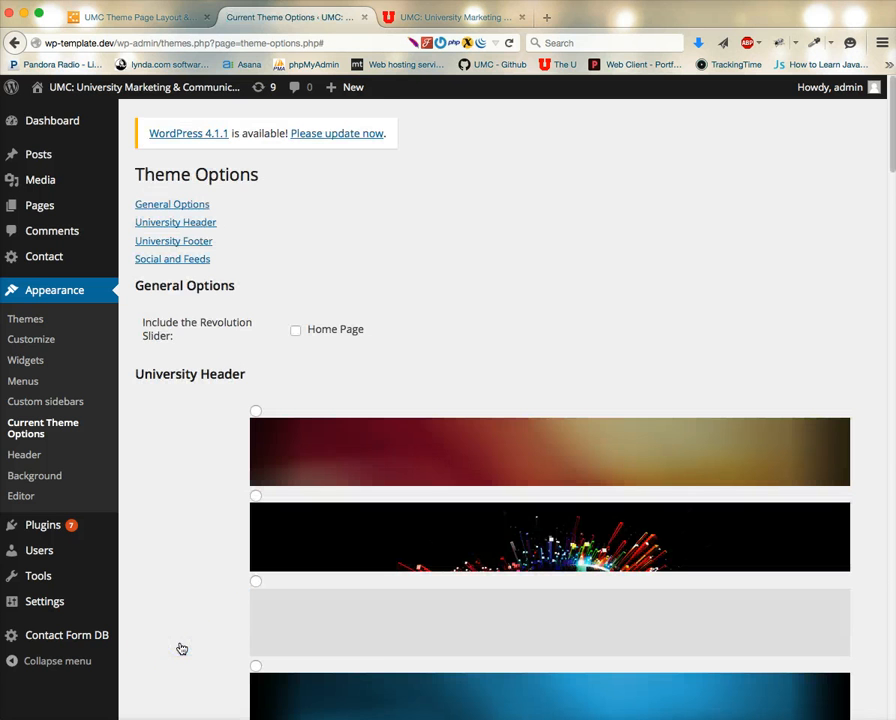
Reload the site's front page to check the header and footer with the saved theme options.
left_click(466, 17)
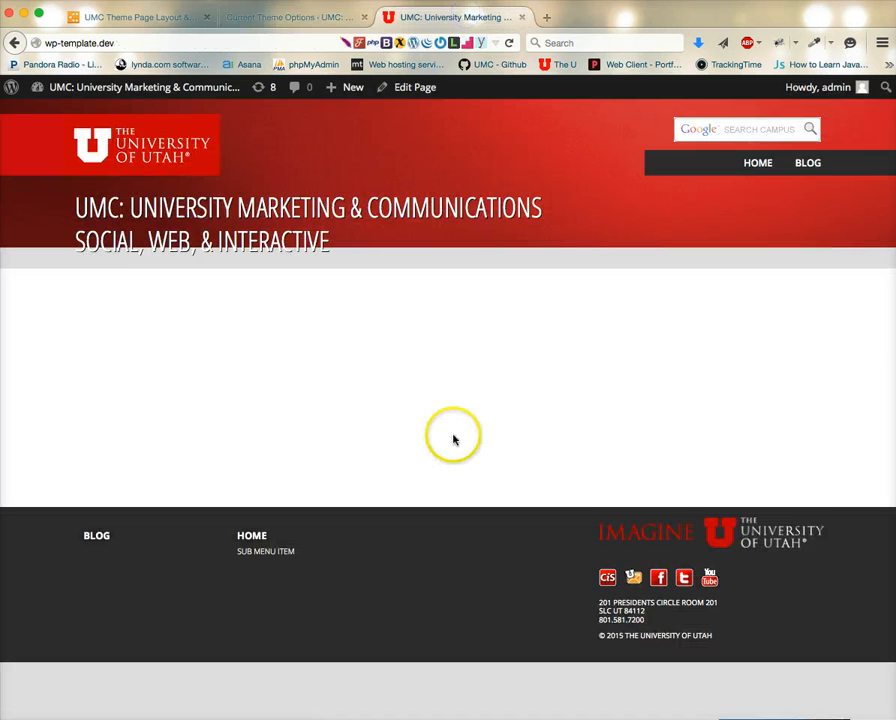
key("super+r")
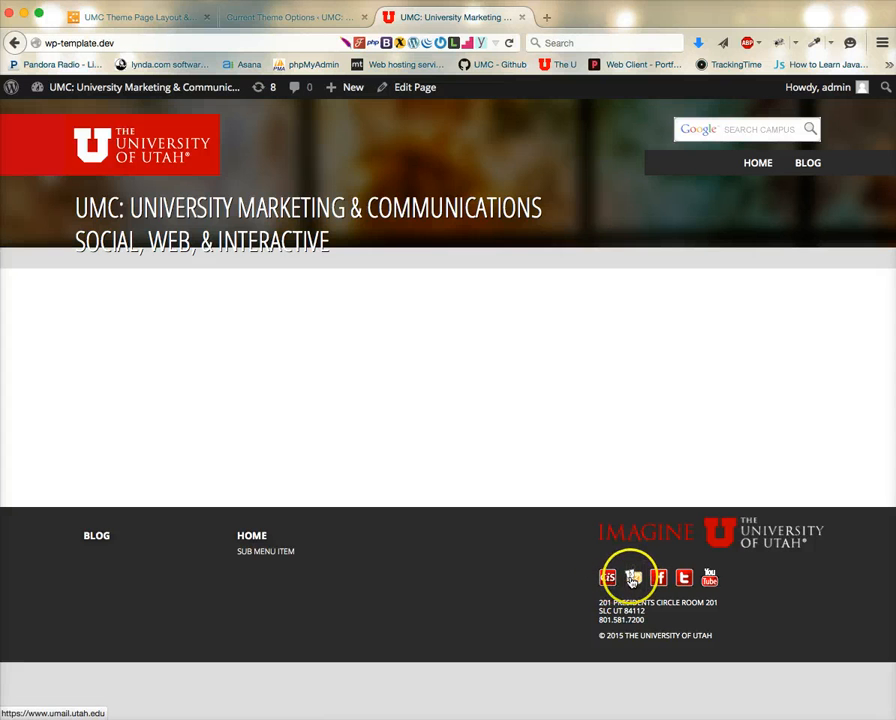
left_click(311, 17)
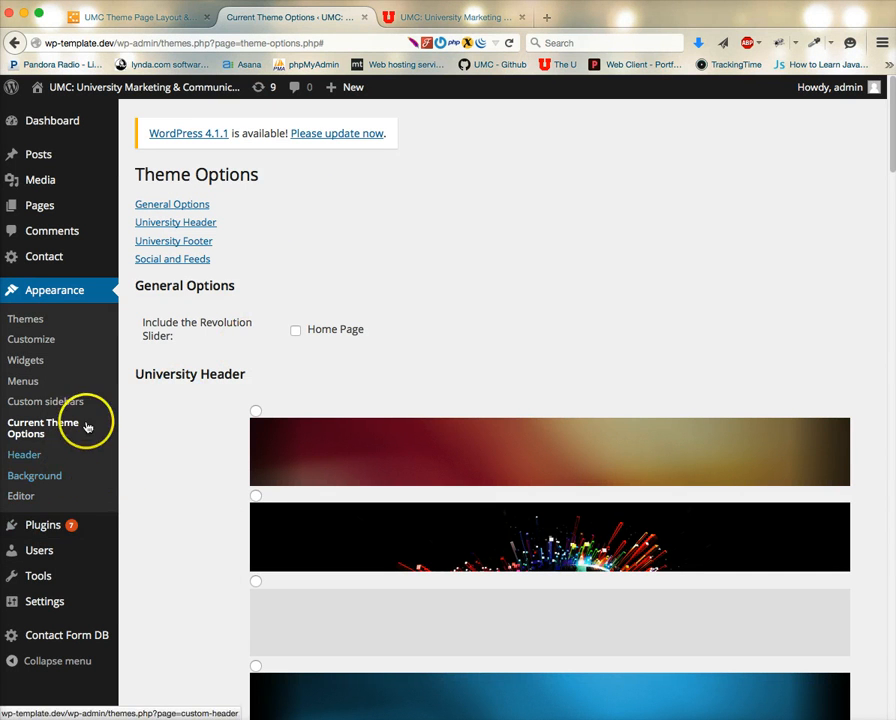
In the Customizer, remove the UMC: prefix from the Site Title, publish, and view the site.
left_click(45, 343)
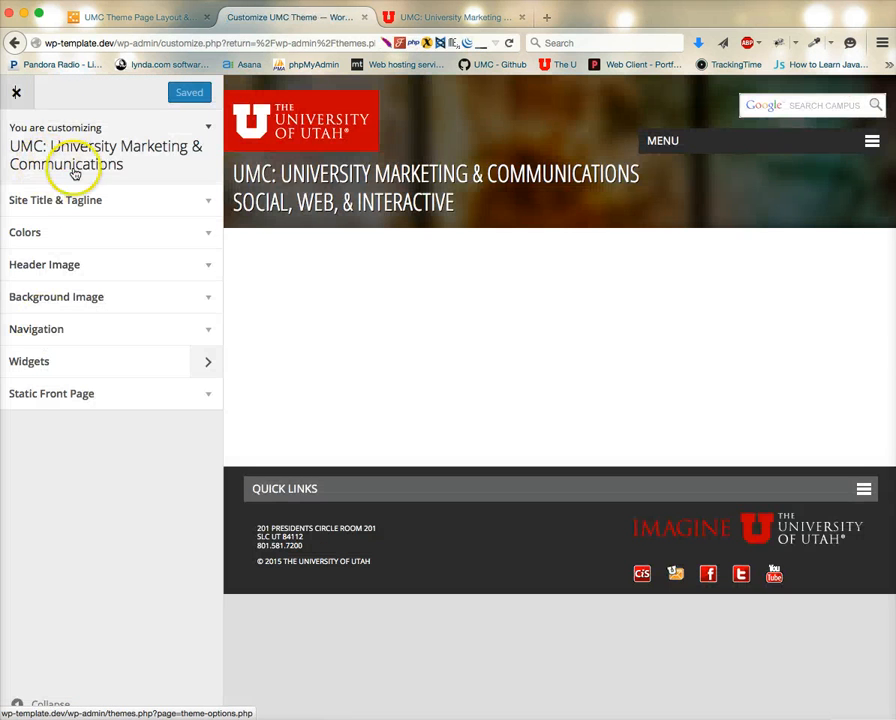
left_click(86, 201)
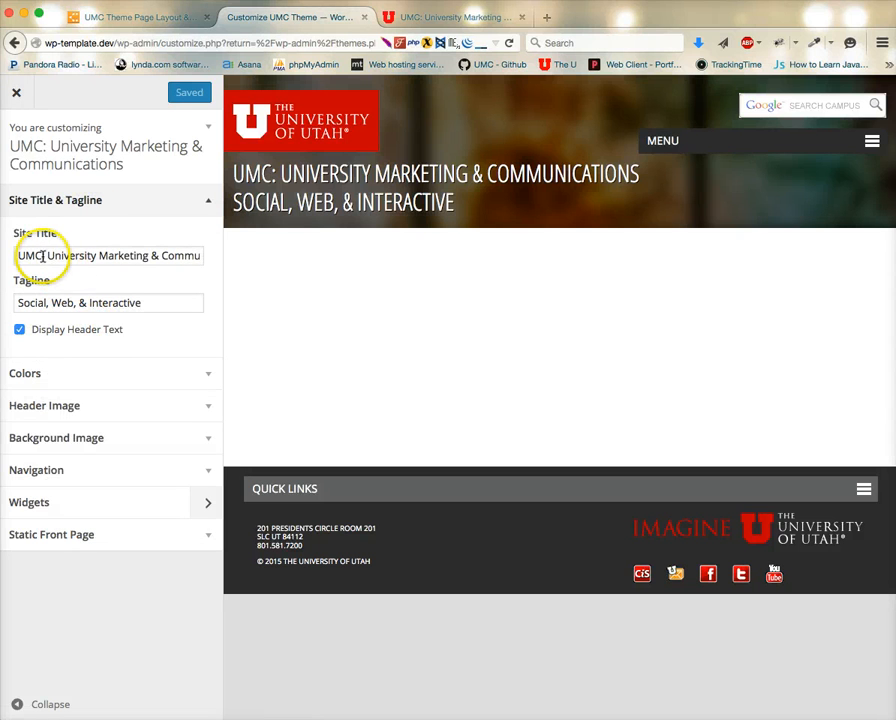
left_click_drag(46, 256, 18, 256)
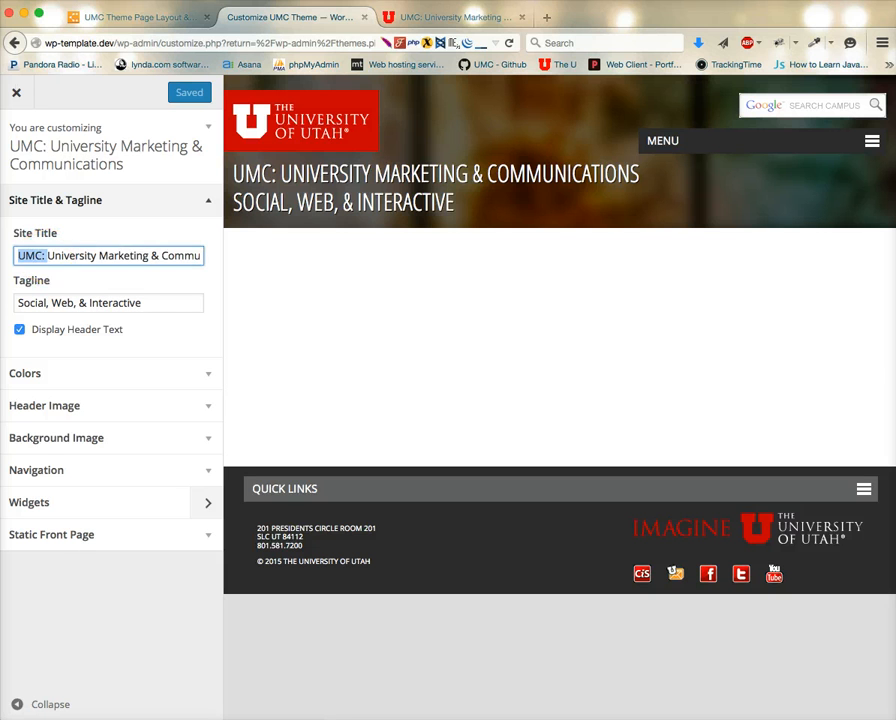
key("BackSpace")
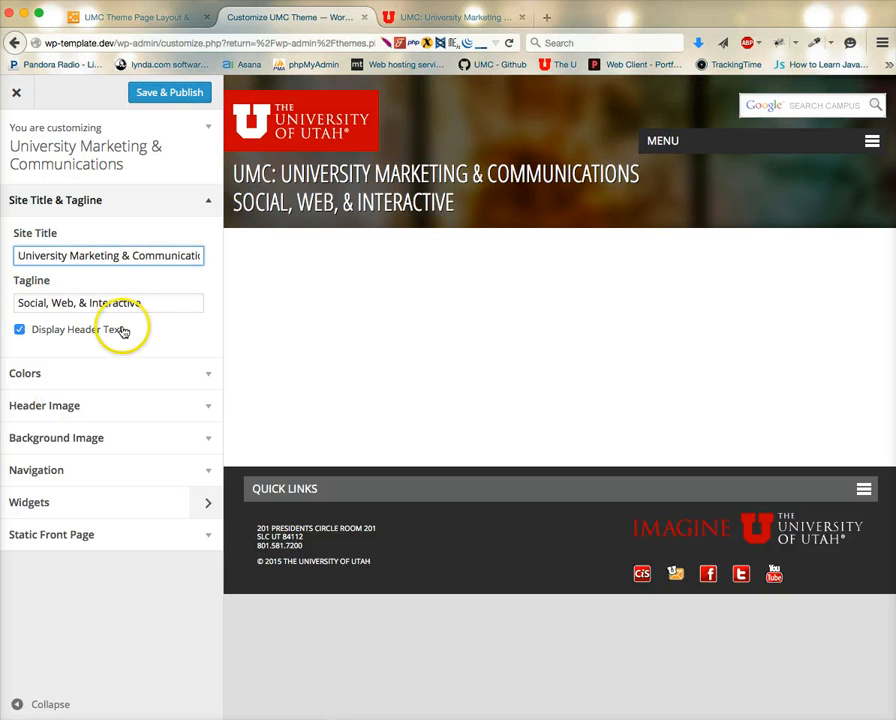
left_click(182, 95)
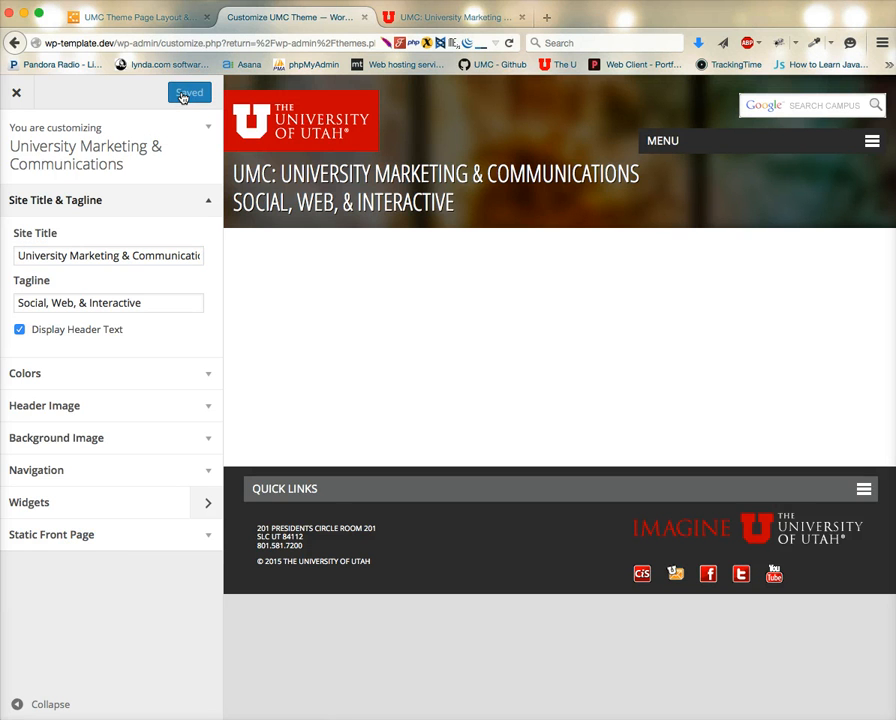
left_click(440, 10)
left_click(452, 348)
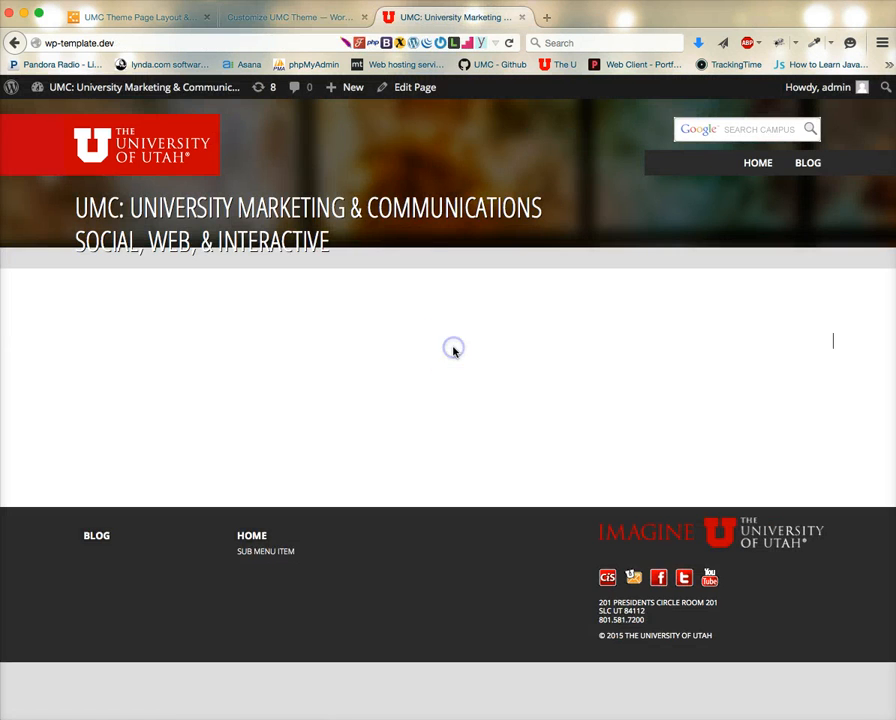
Clear the site's Tagline in the Customizer, save and publish, and reload the front page.
key("super+r")
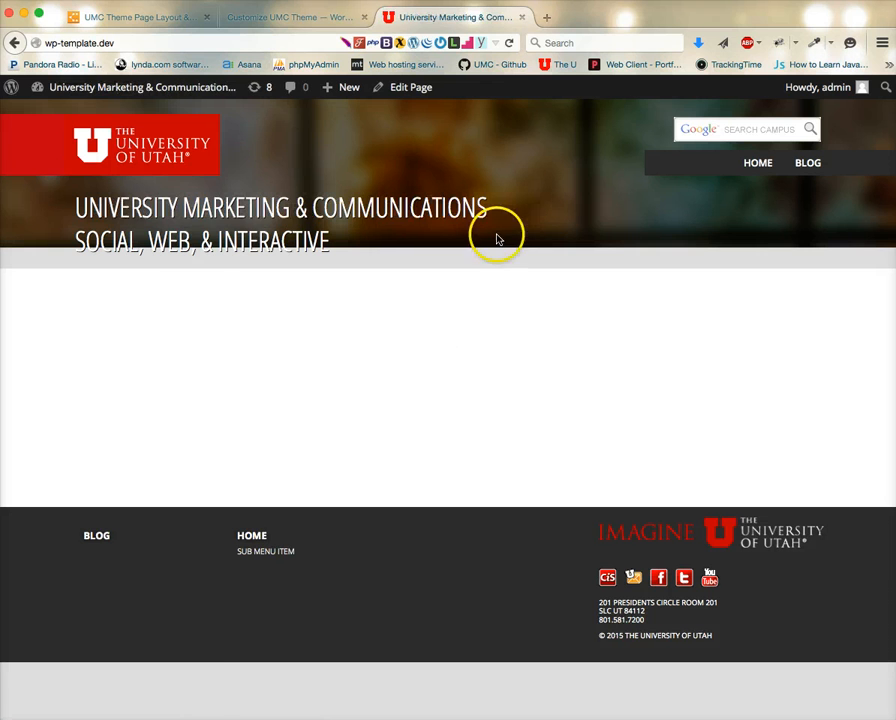
left_click(305, 18)
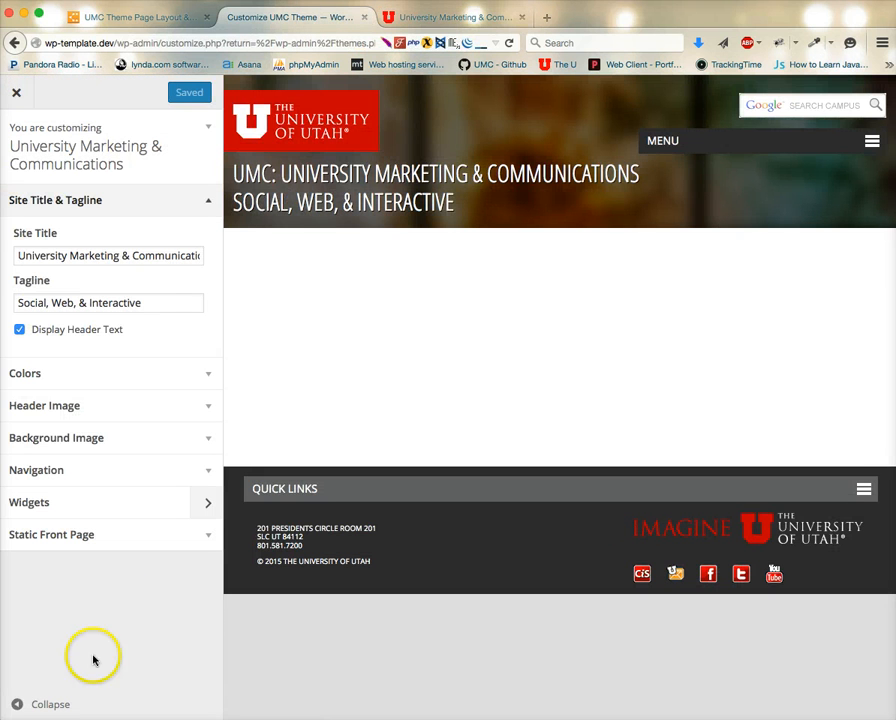
triple_click(153, 306)
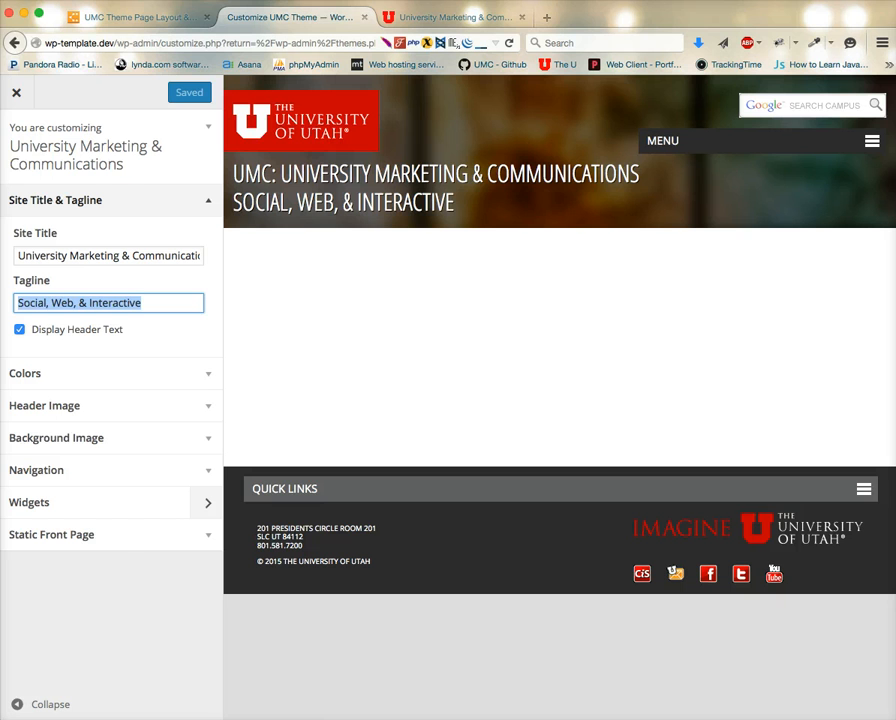
key("BackSpace")
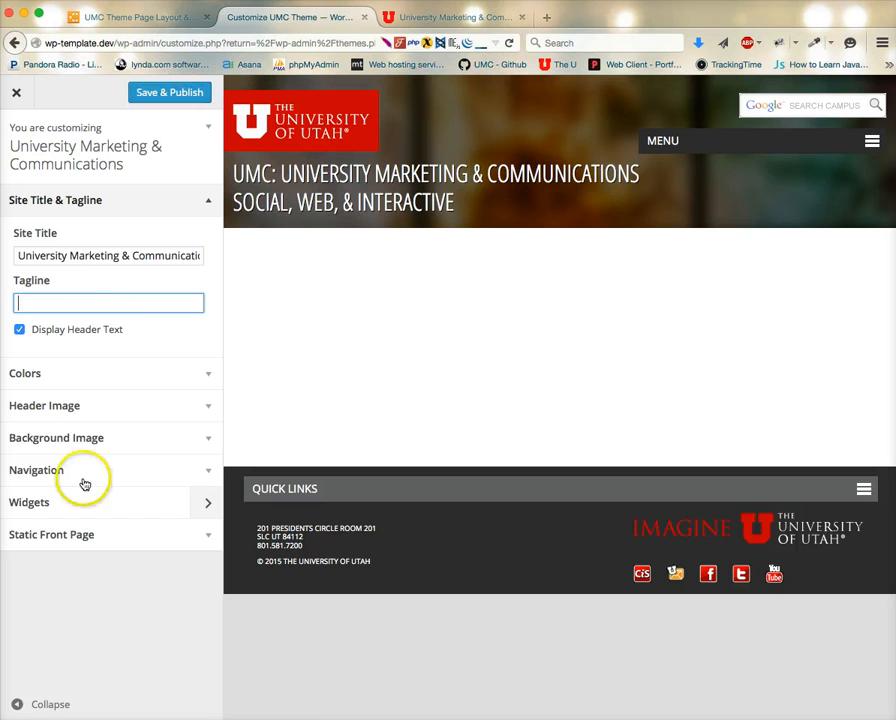
left_click(161, 93)
left_click(449, 15)
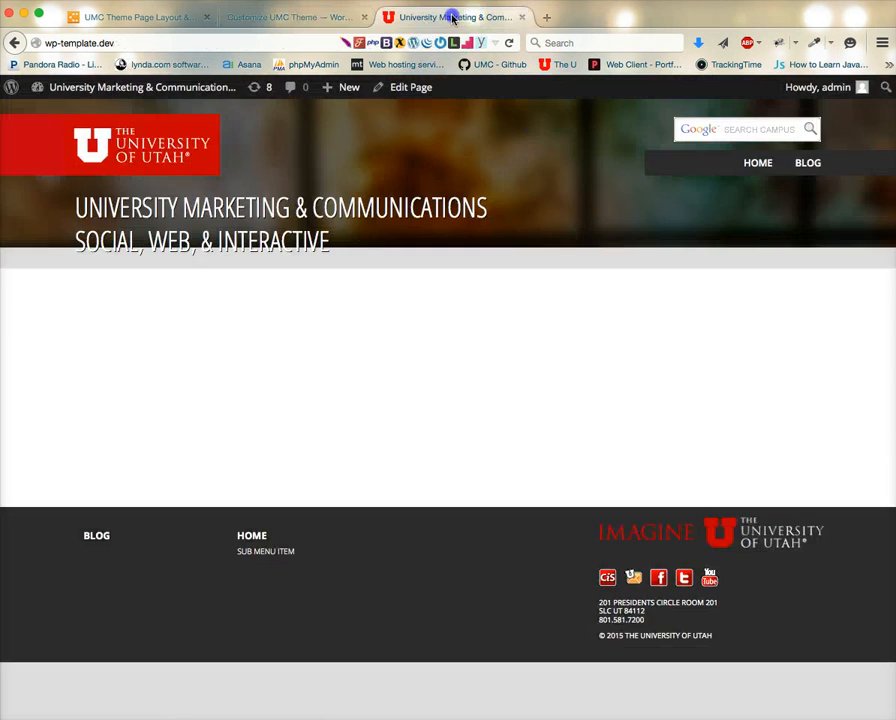
key("super+r")
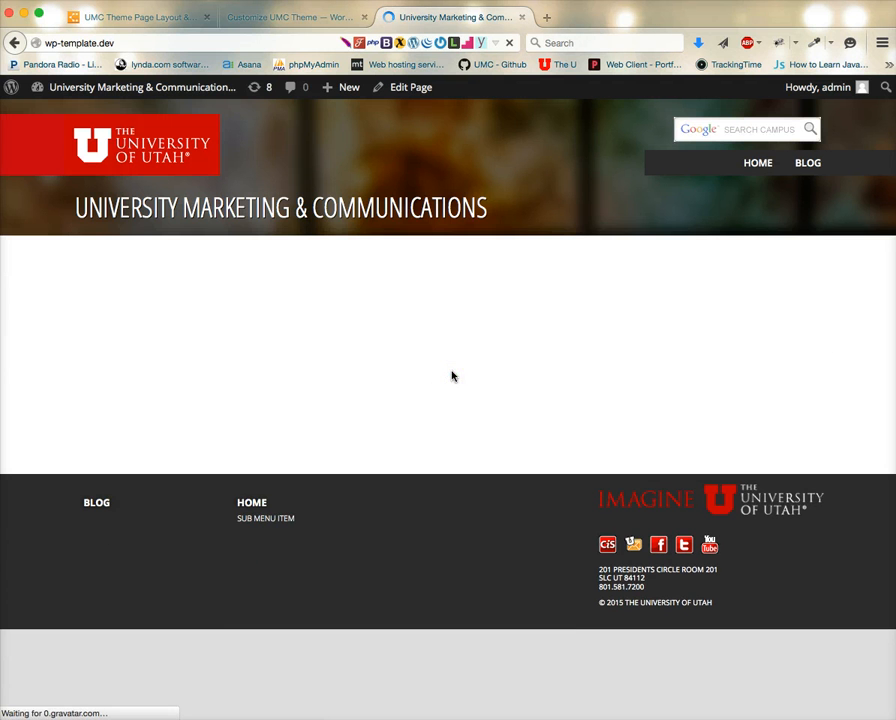
Open the Static Front Page section in the Customizer and select Home as the front page.
left_click(302, 20)
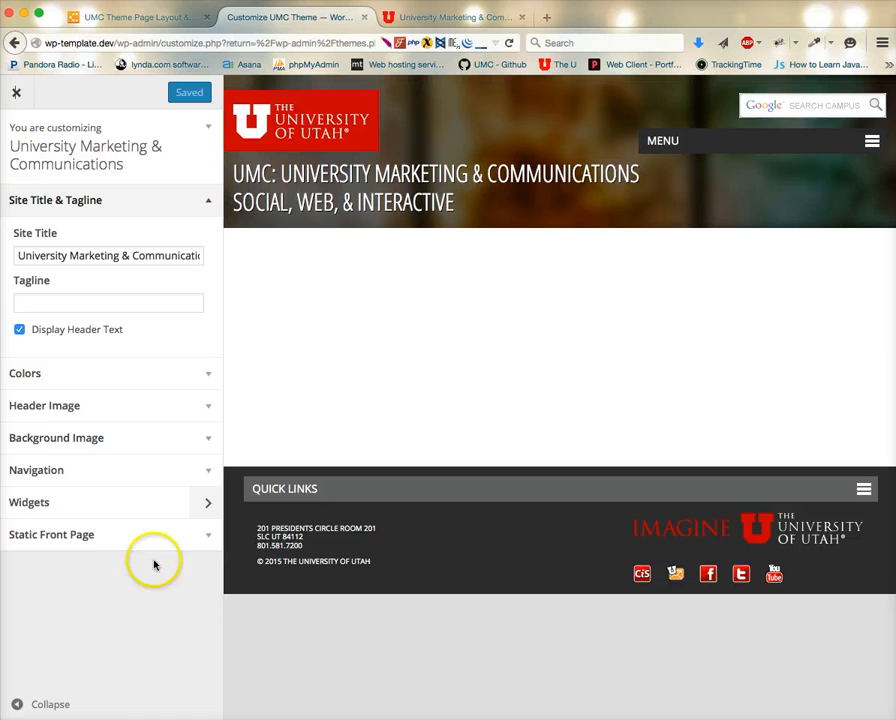
left_click(193, 540)
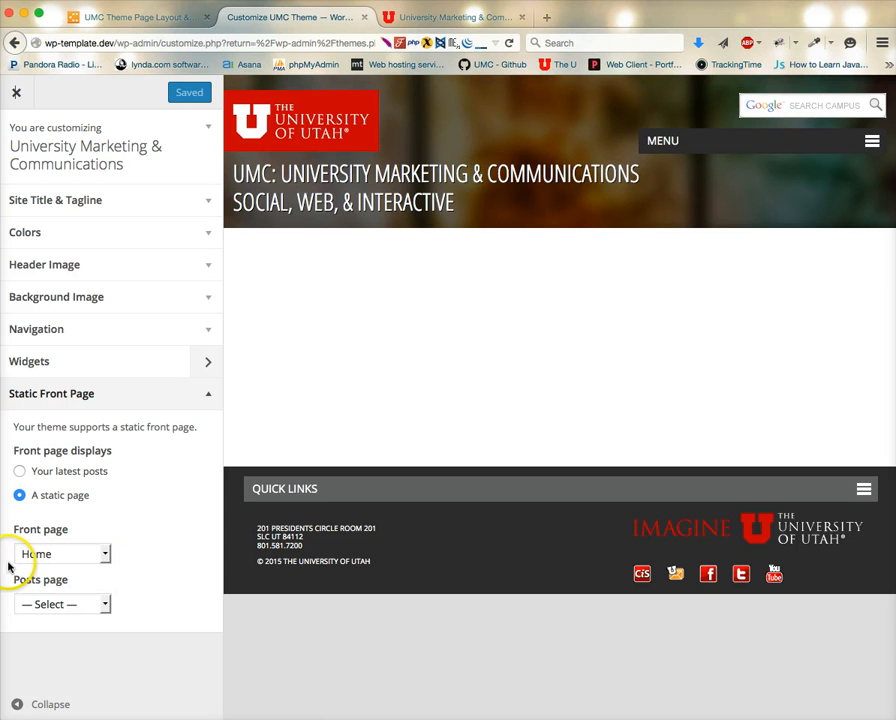
left_click(45, 556)
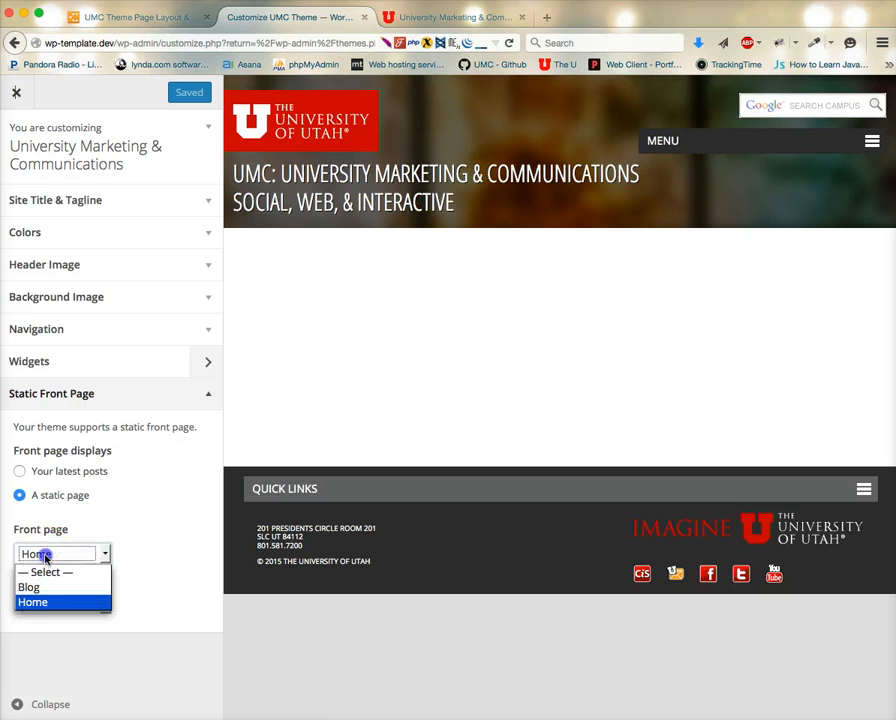
left_click(44, 601)
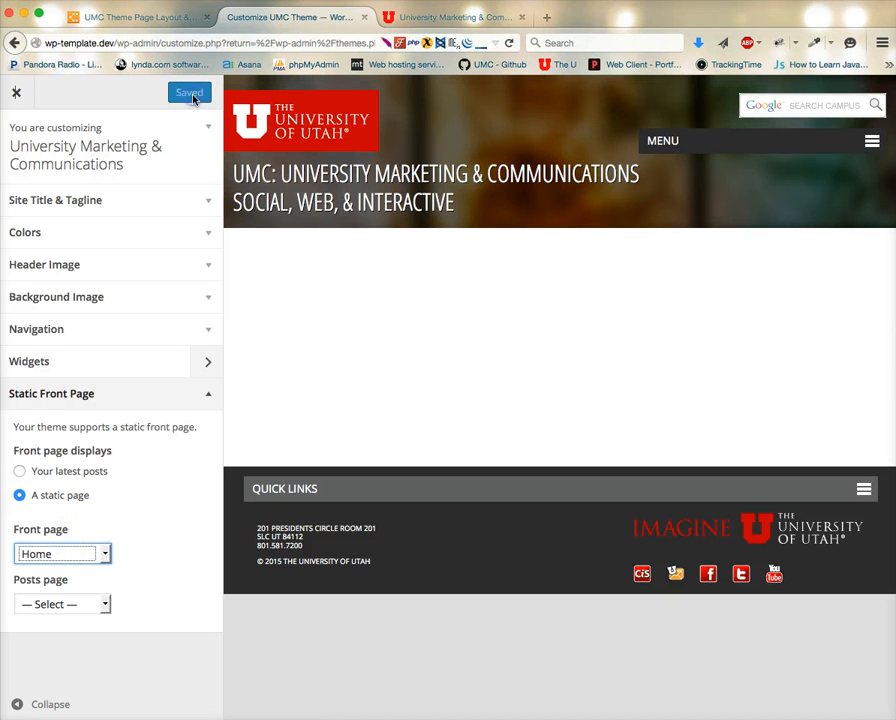
left_click(208, 394)
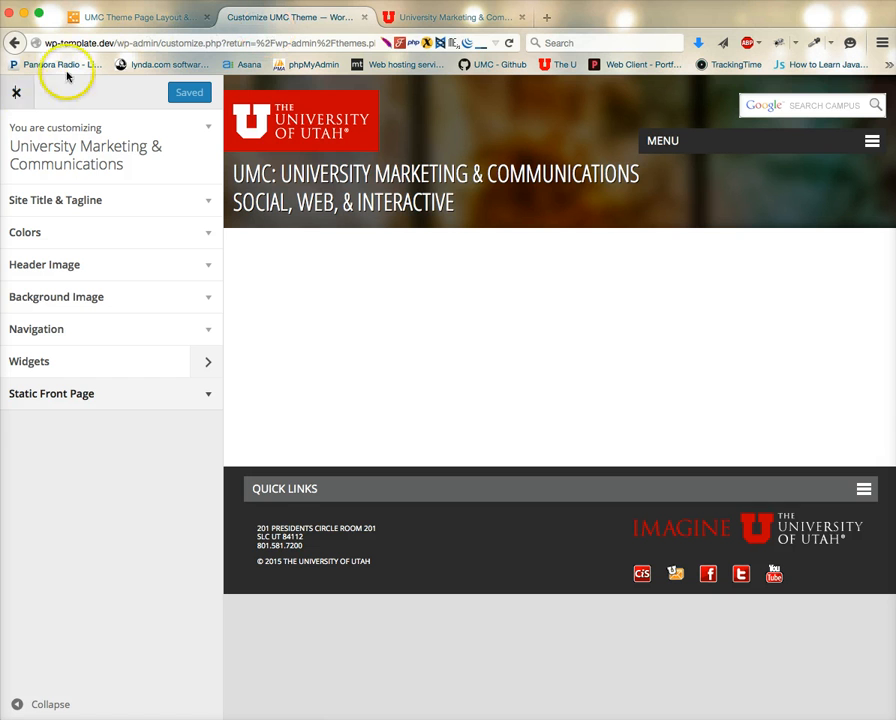
Scroll through the front page to examine the header, footer and page background.
left_click(447, 19)
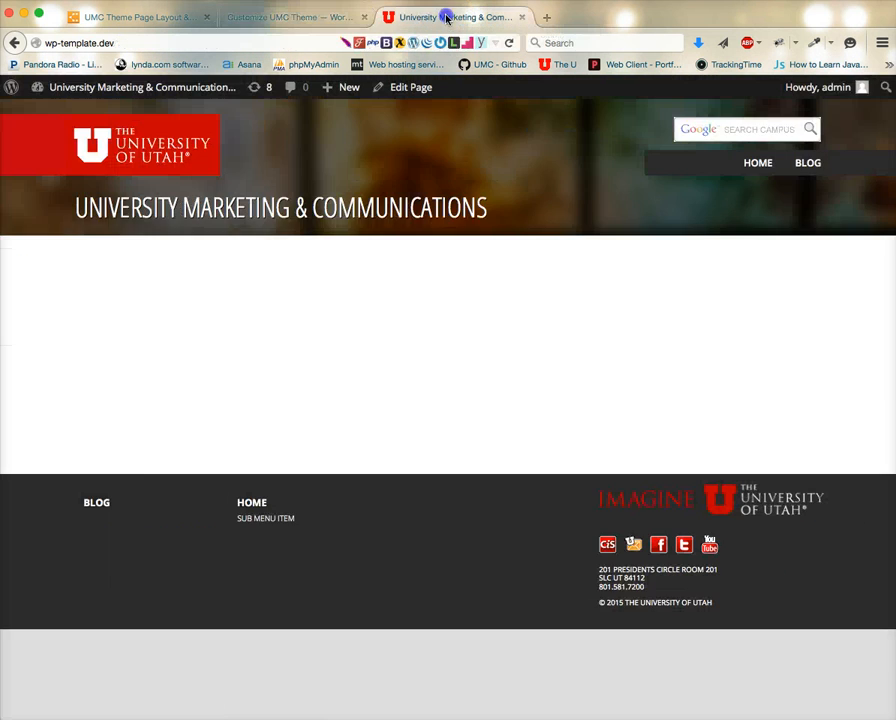
left_click(405, 391)
left_click_drag(890, 712, 890, 338)
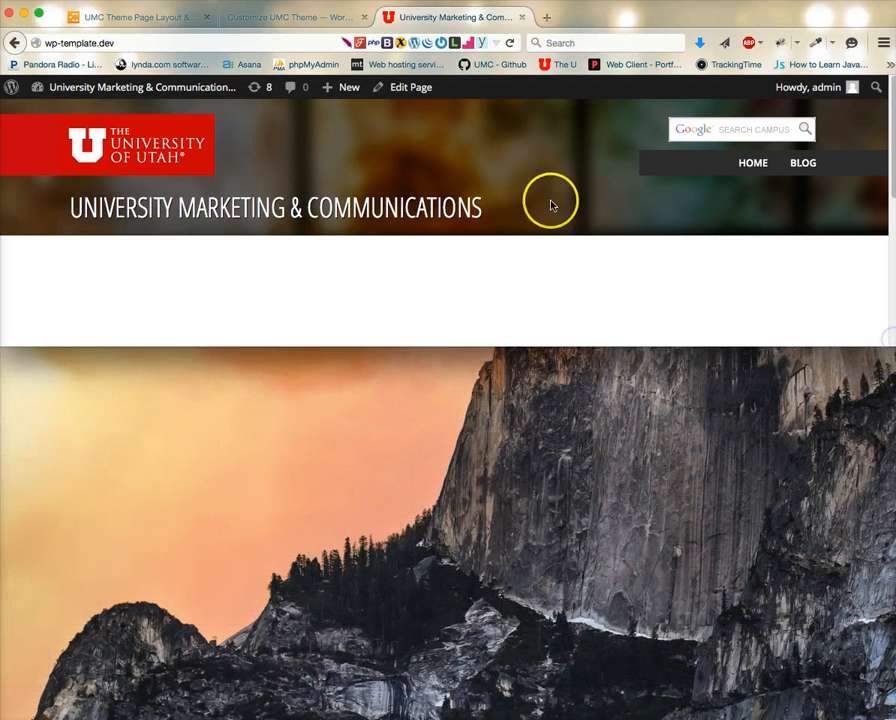
scroll(545, 229, "down", 3)
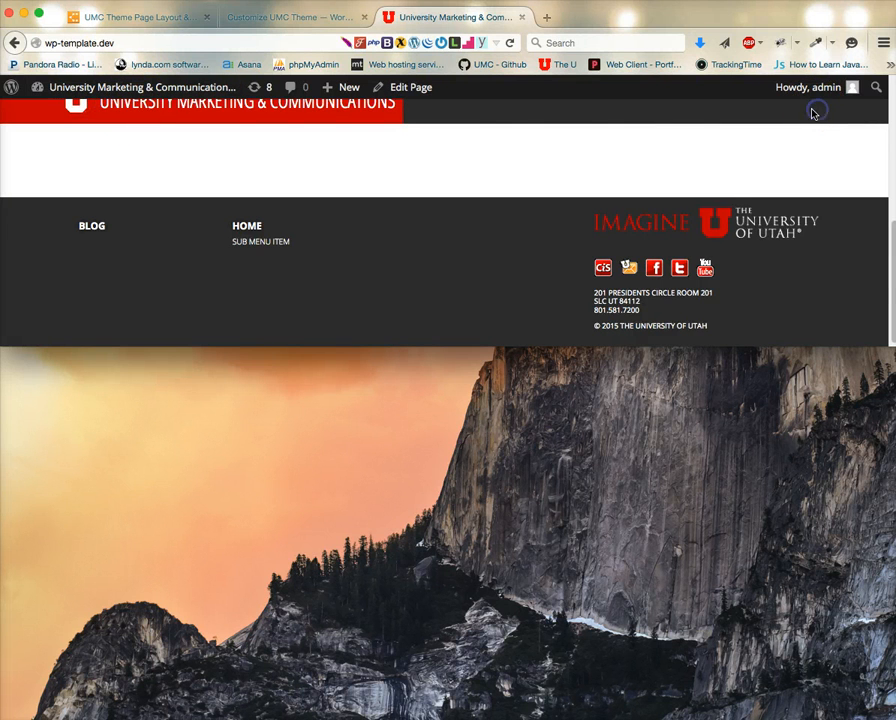
scroll(610, 160, "up", 4)
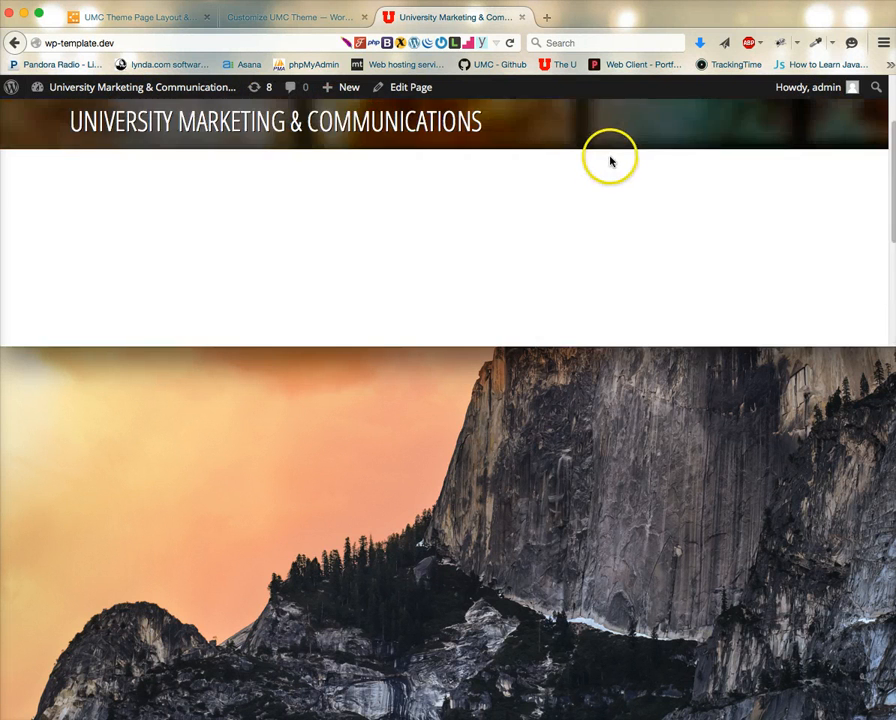
scroll(610, 165, "up", 2)
scroll(610, 170, "down", 5)
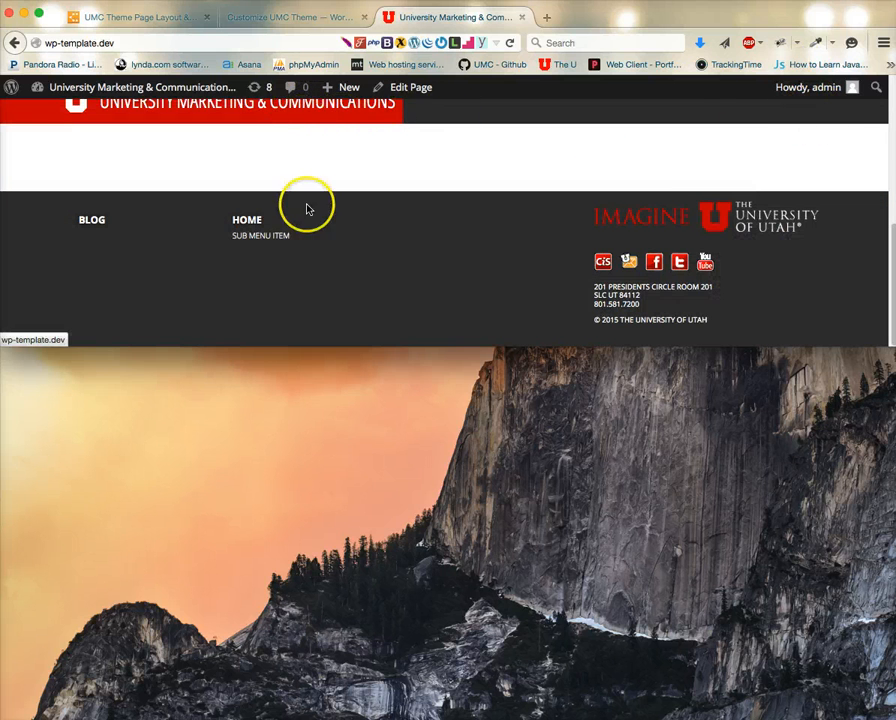
scroll(308, 207, "up", 5)
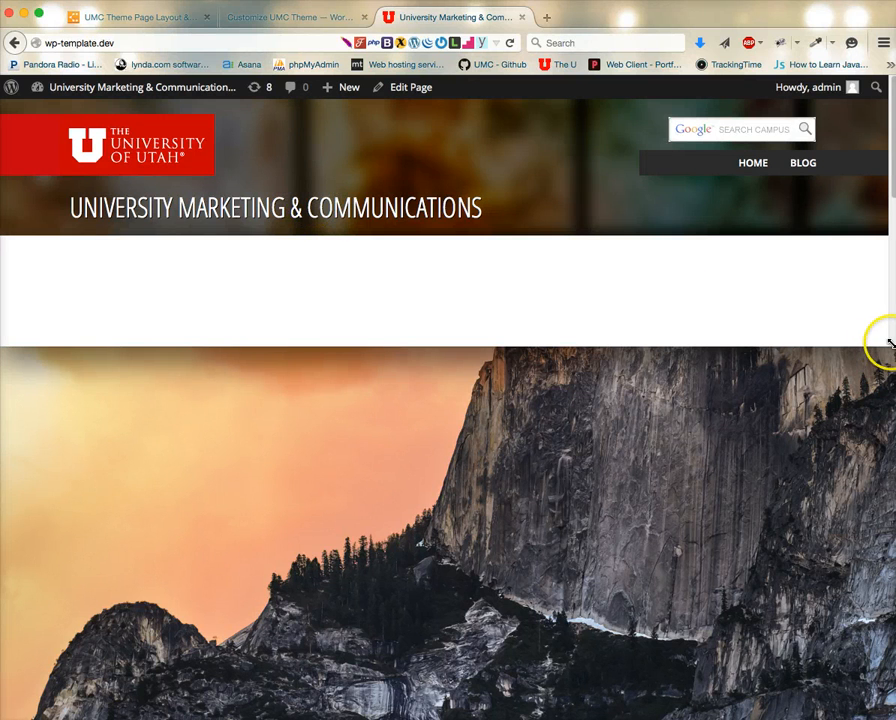
left_click_drag(890, 343, 890, 714)
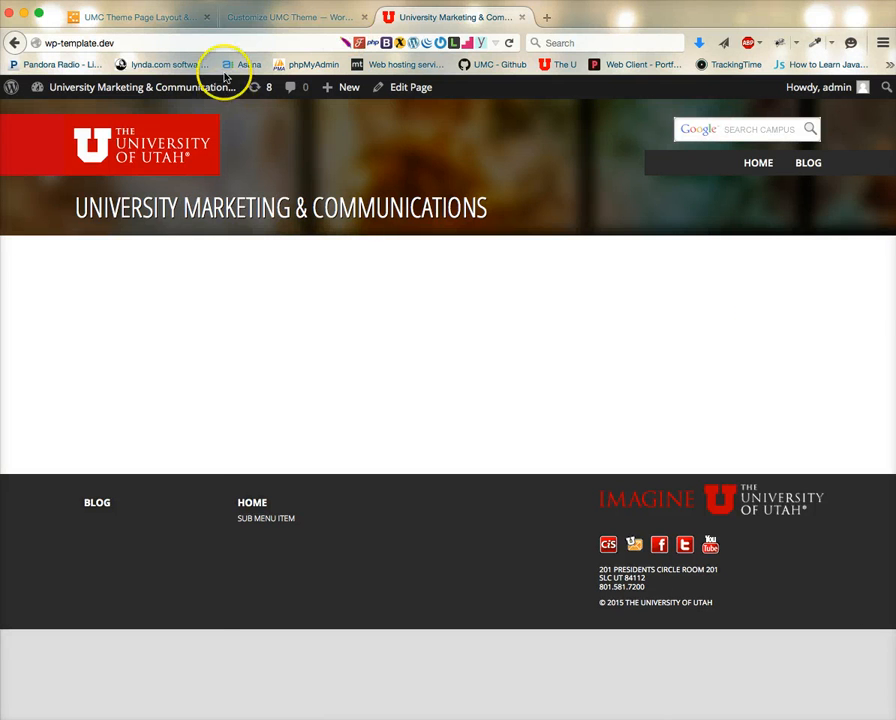
Open the Installed Plugins list and scroll through the installed plugins.
left_click(275, 18)
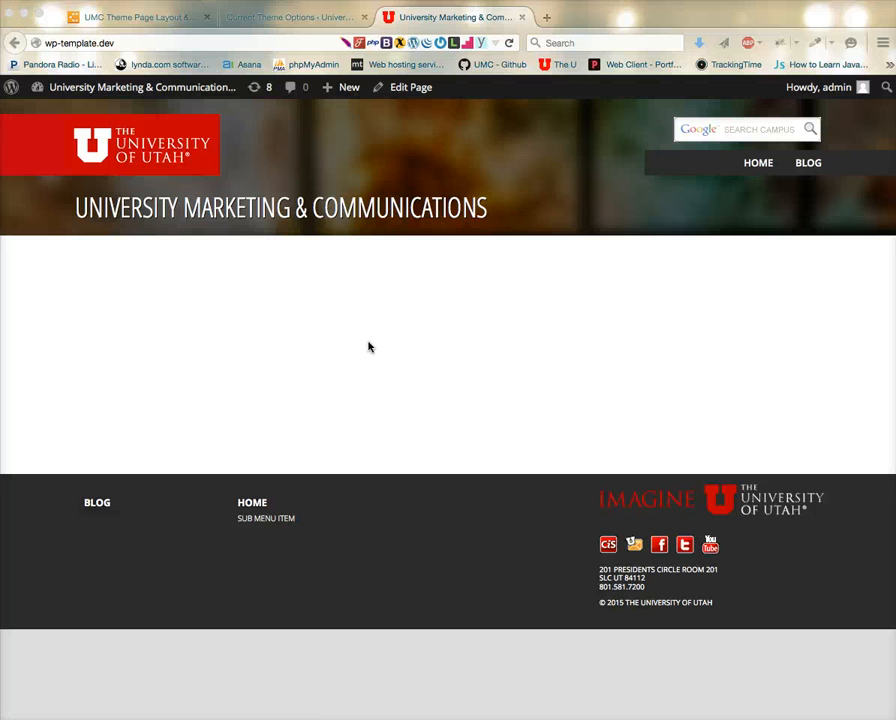
left_click(288, 17)
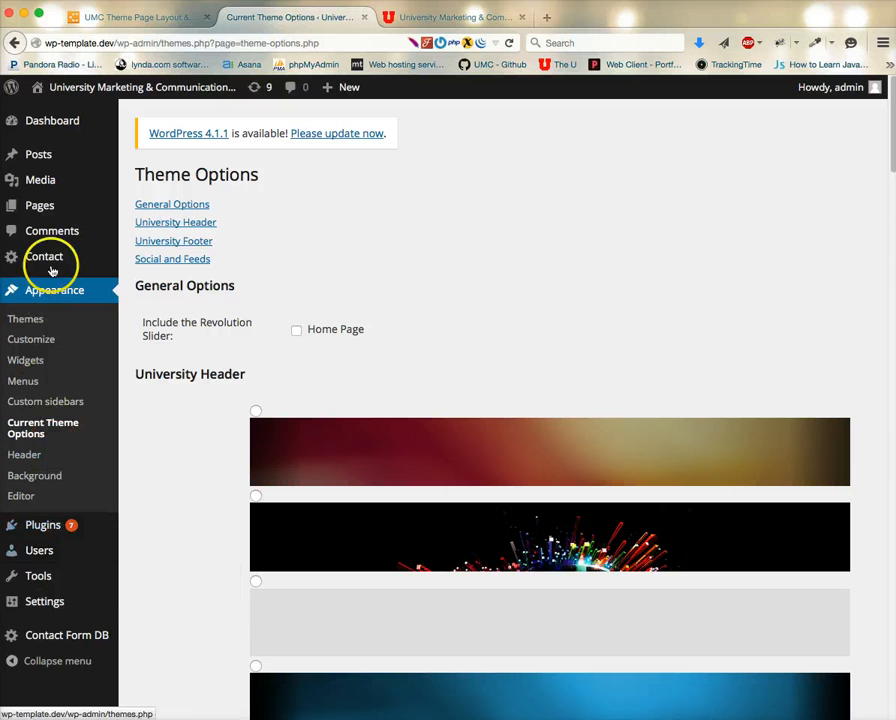
mouse_move(38, 530)
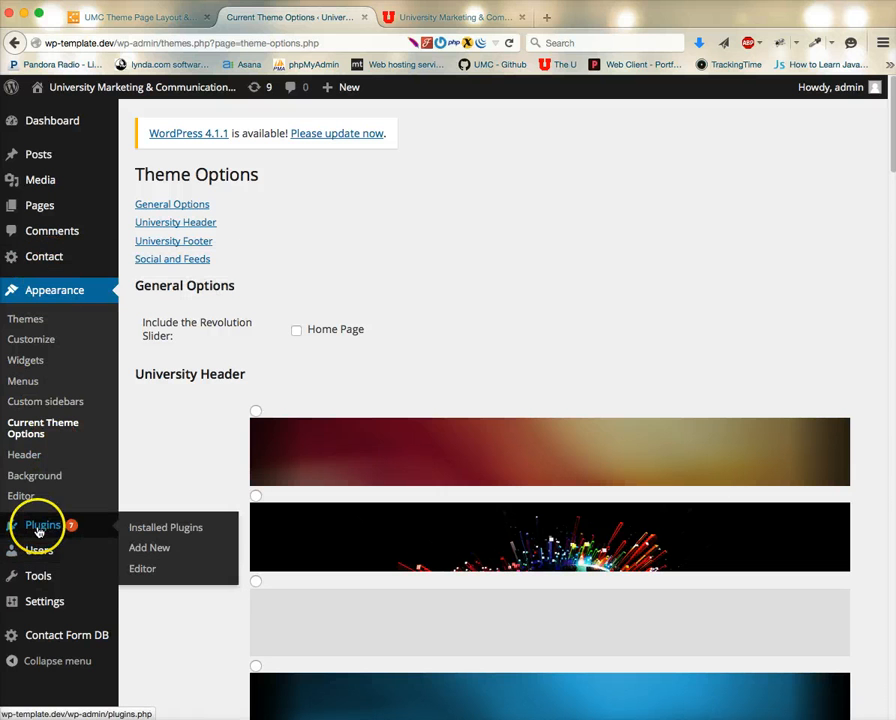
left_click(152, 527)
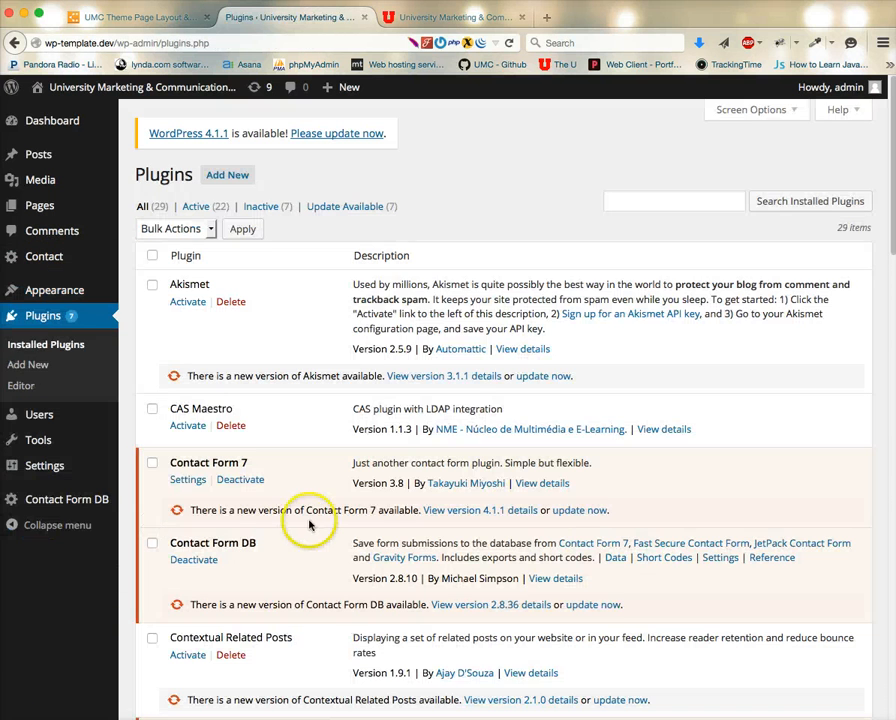
scroll(340, 519, "down", 3)
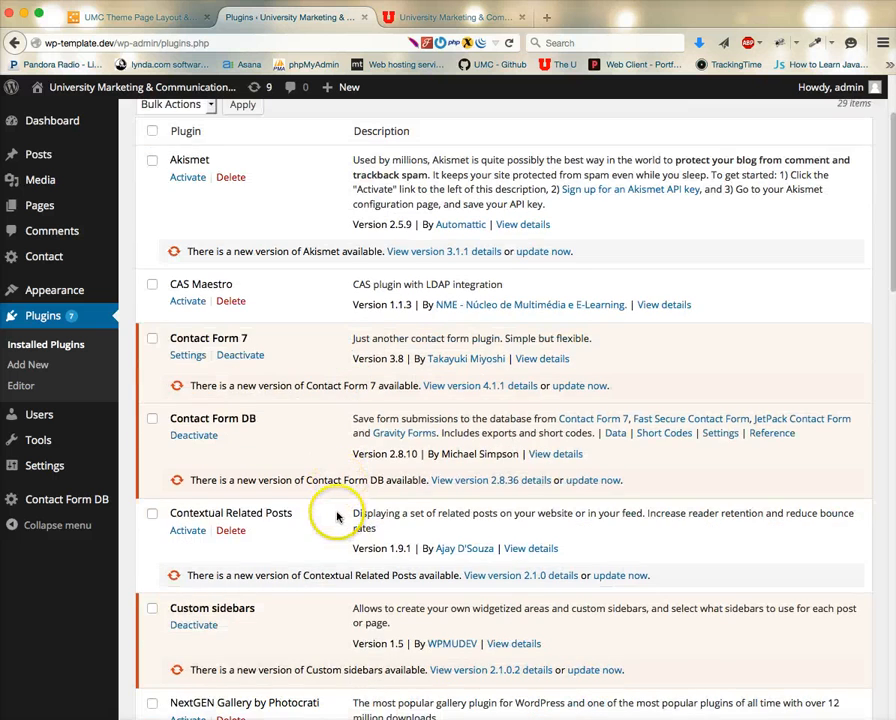
scroll(337, 517, "down", 8)
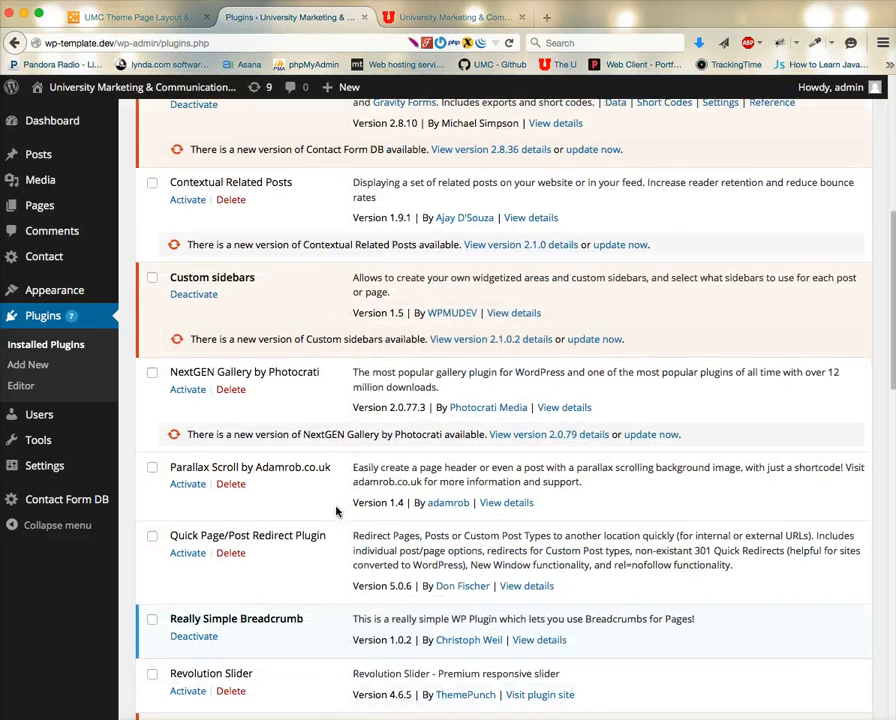
left_click(335, 480)
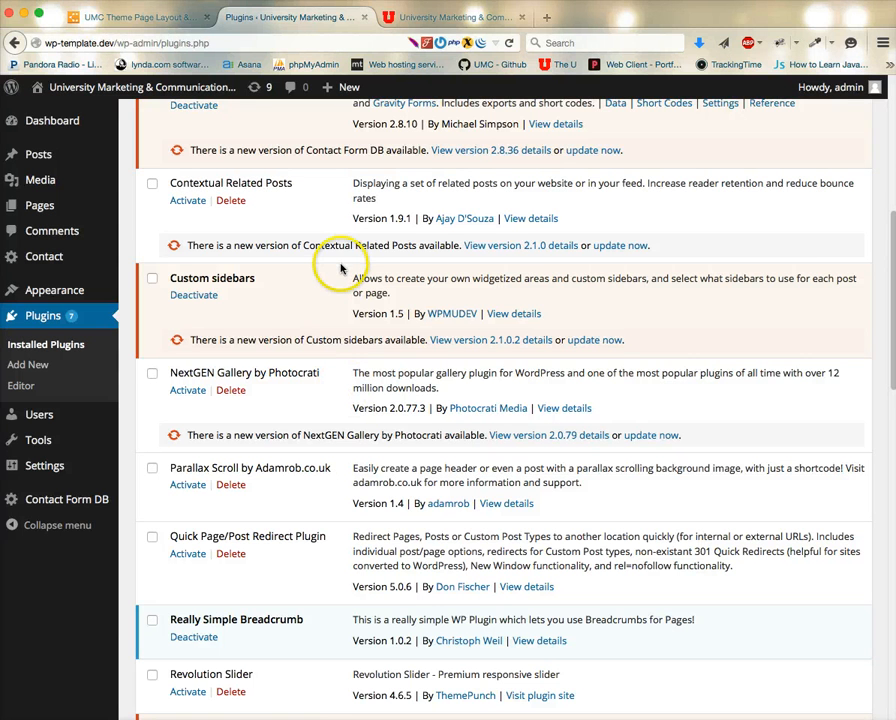
scroll(325, 412, "up", 2)
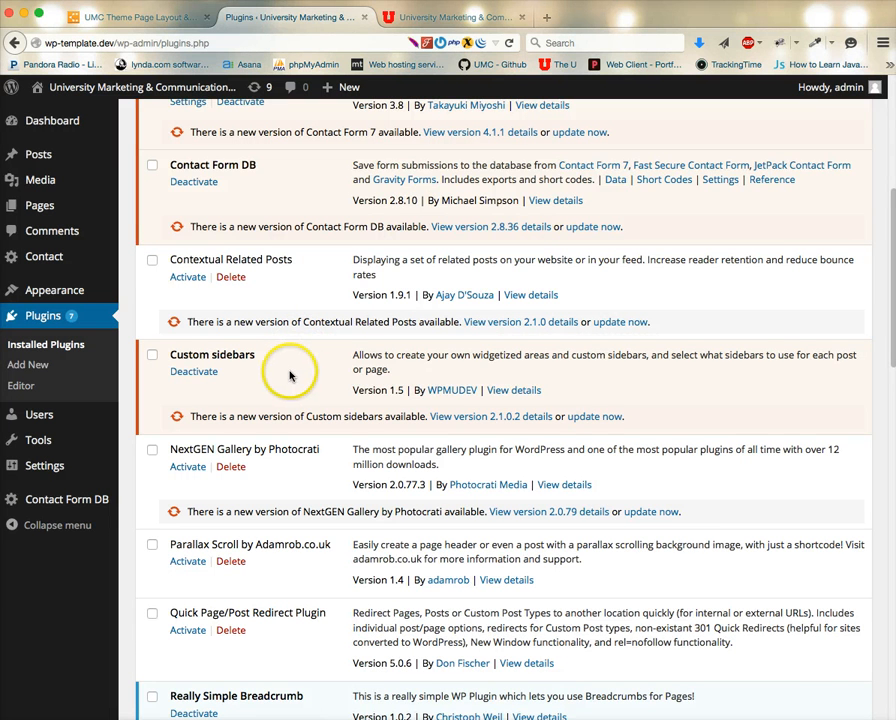
scroll(290, 376, "up", 10)
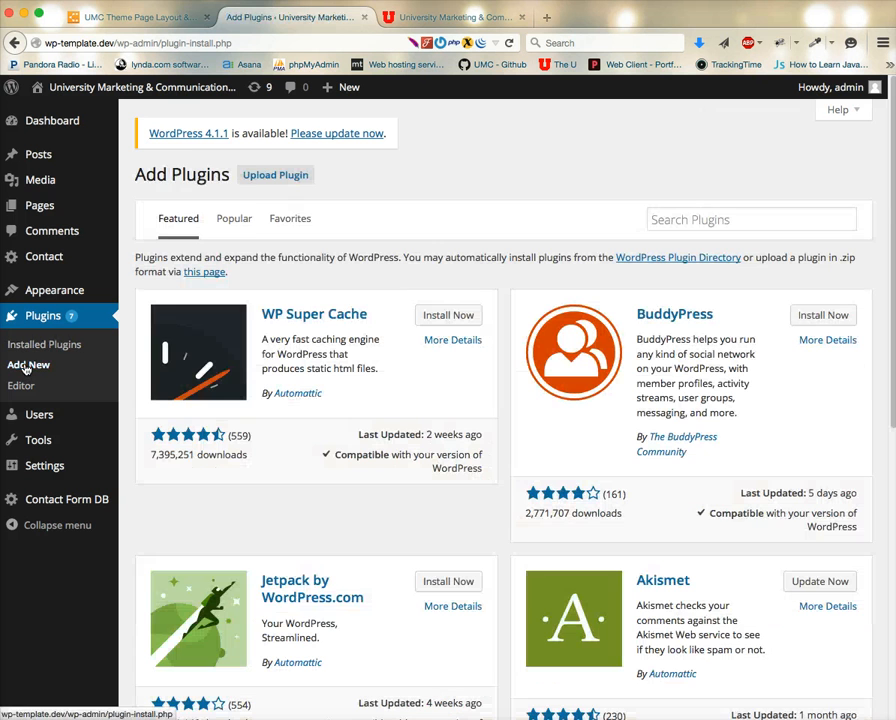
Search the plugin directory for custom sidebars.
left_click(718, 220)
type("cu")
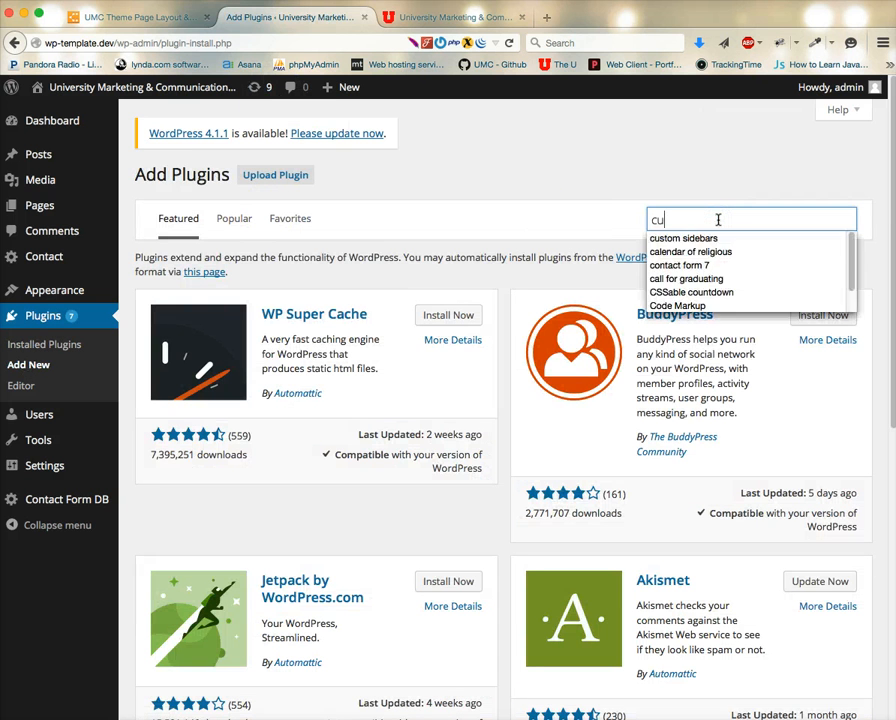
type("stom")
key("Down")
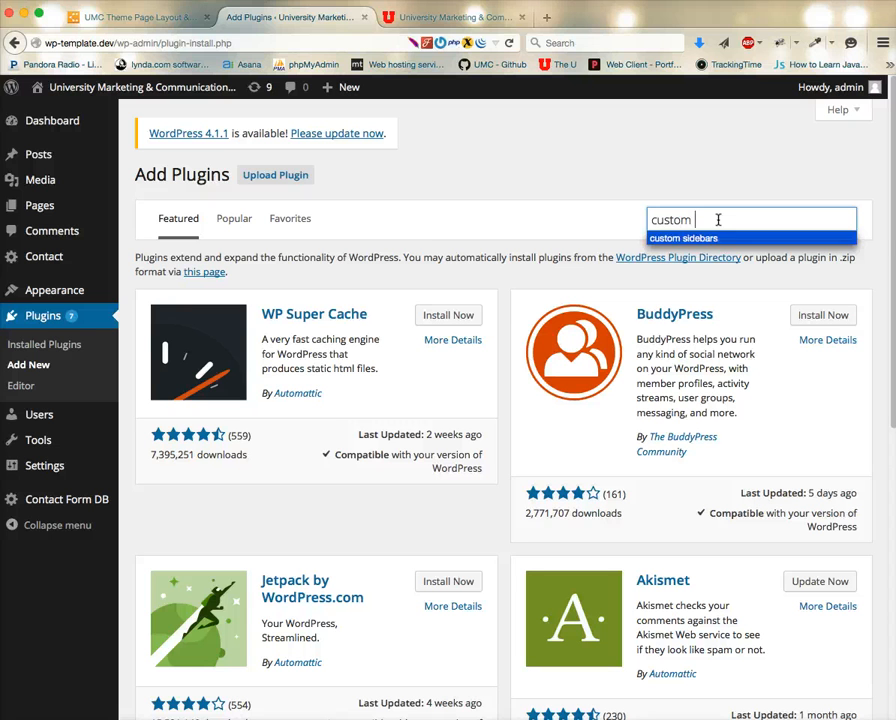
key("Return")
key("Return")
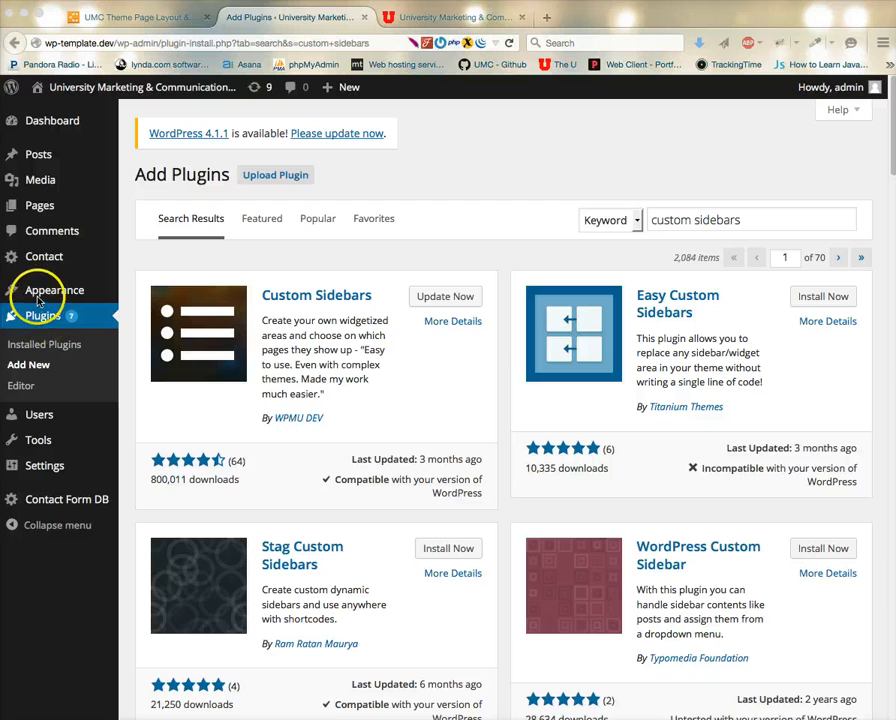
Return to the Installed Plugins list and scroll down through the Utah plugins.
left_click(45, 346)
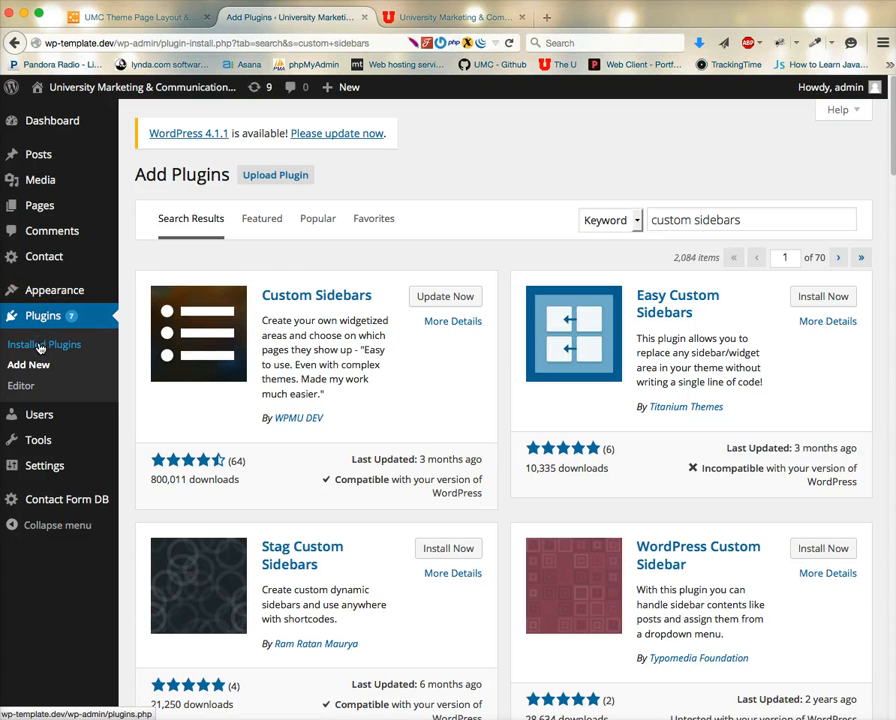
scroll(266, 468, "down", 10)
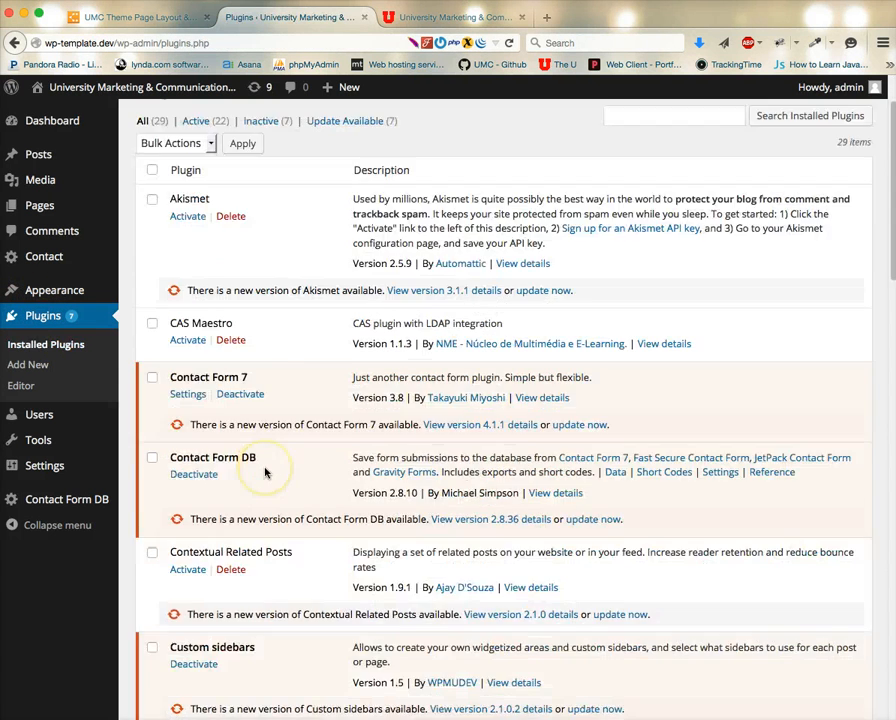
scroll(266, 473, "down", 1)
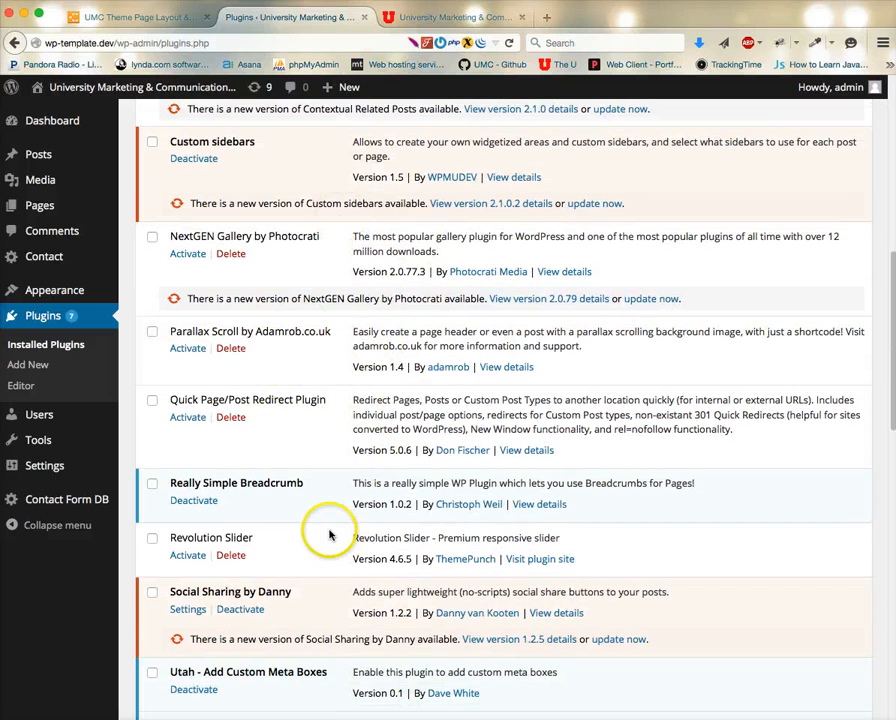
scroll(326, 525, "down", 4)
scroll(327, 522, "down", 2)
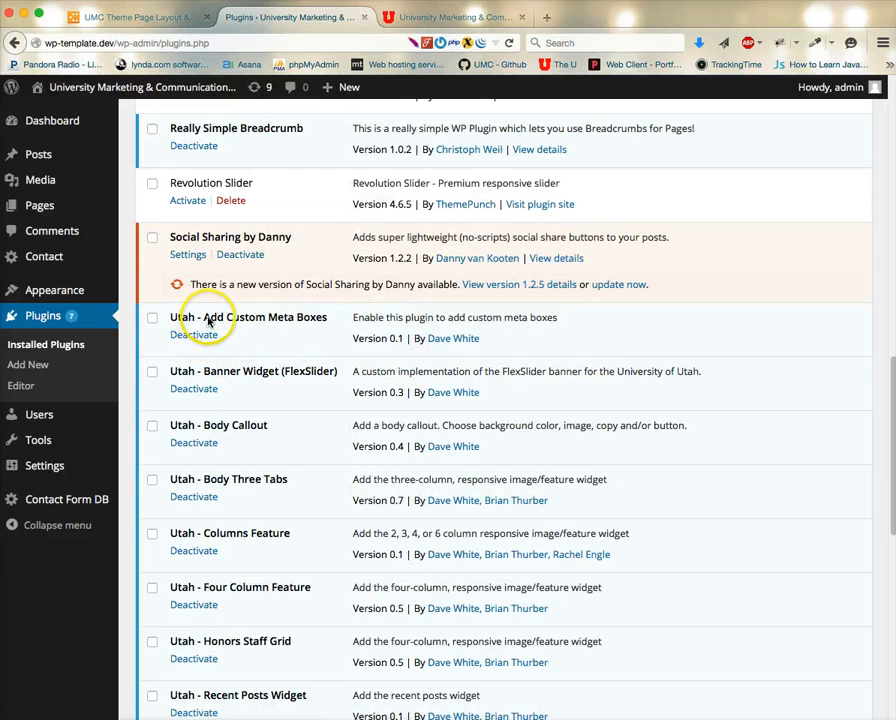
scroll(318, 386, "down", 1)
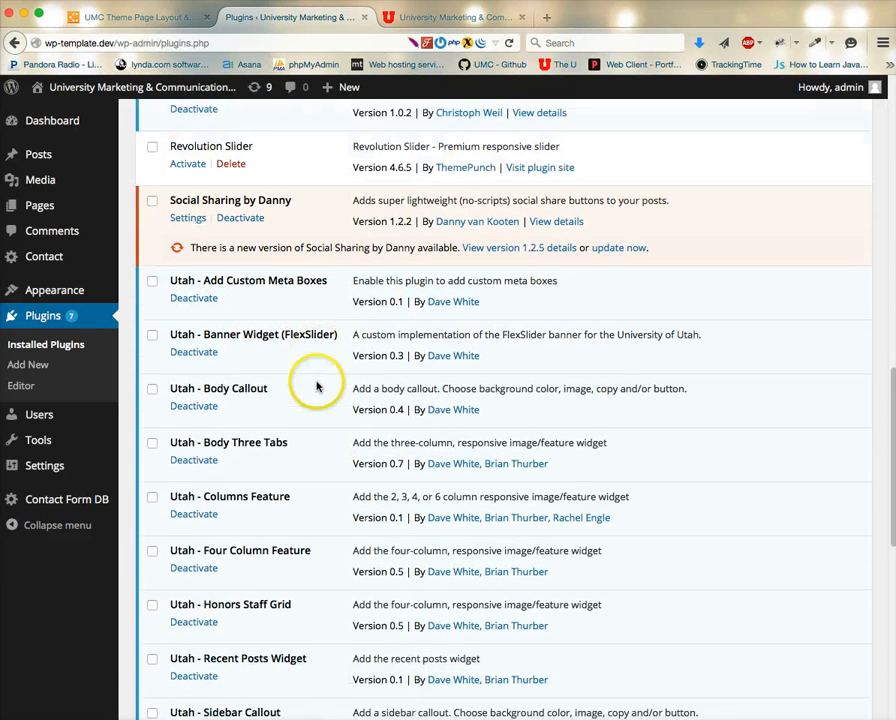
Scroll up and down through the Utah plugins to review their descriptions.
scroll(297, 494, "down", 5)
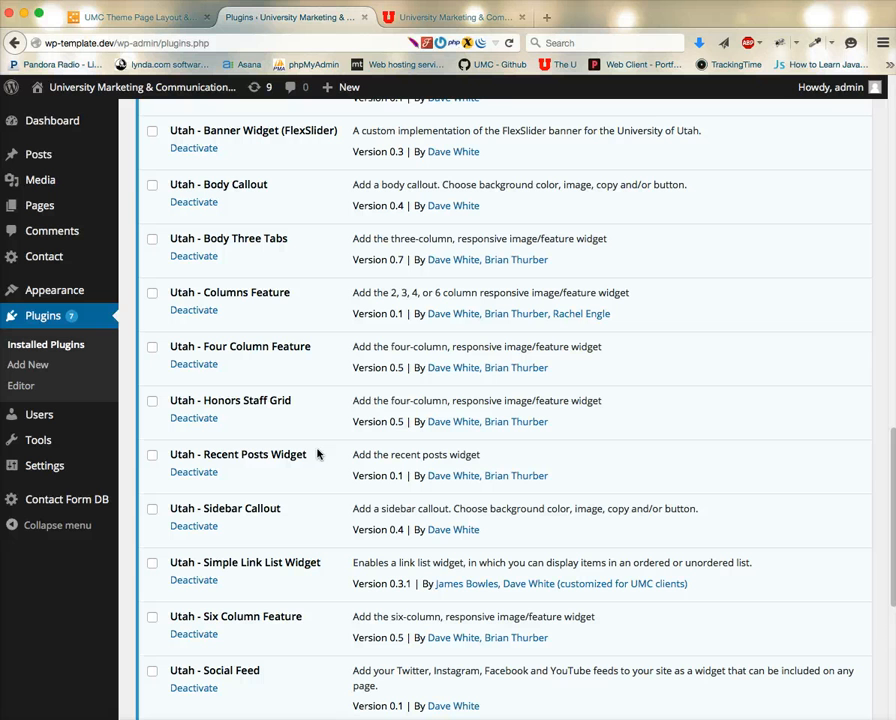
scroll(318, 454, "up", 5)
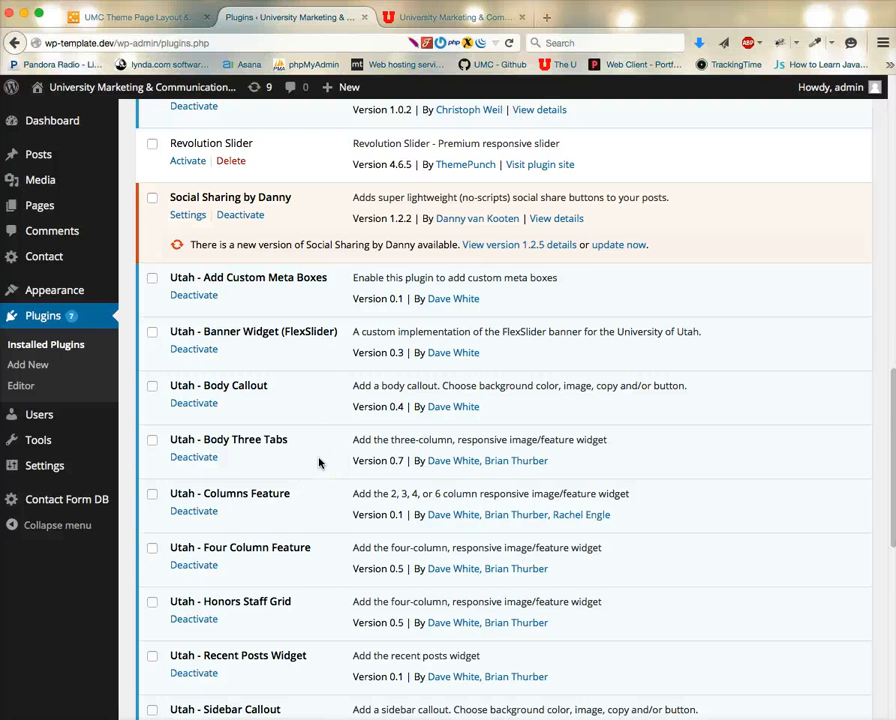
scroll(318, 462, "down", 4)
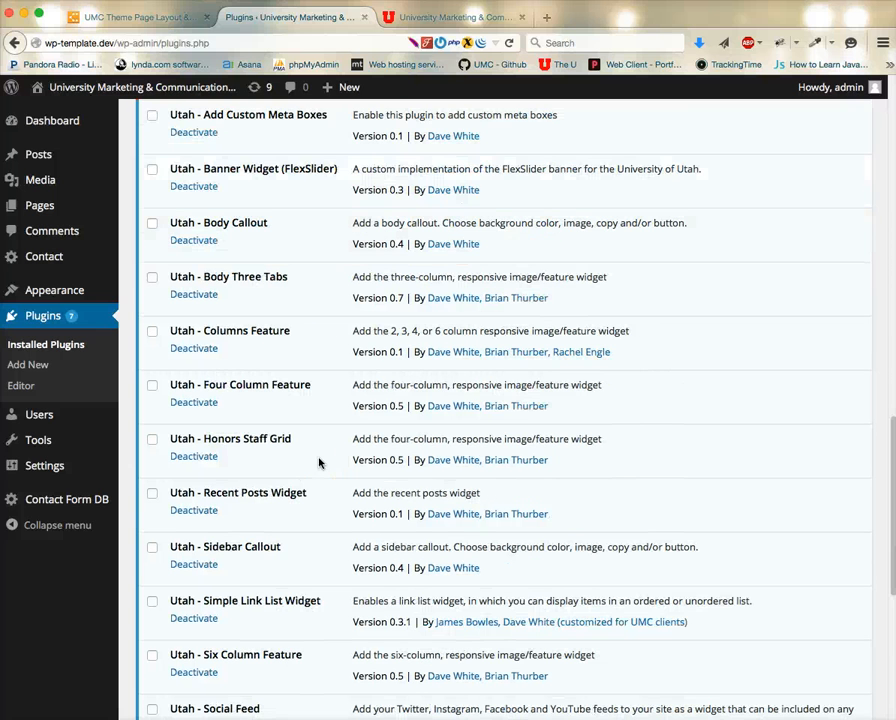
scroll(168, 304, "up", 5)
scroll(265, 442, "down", 4)
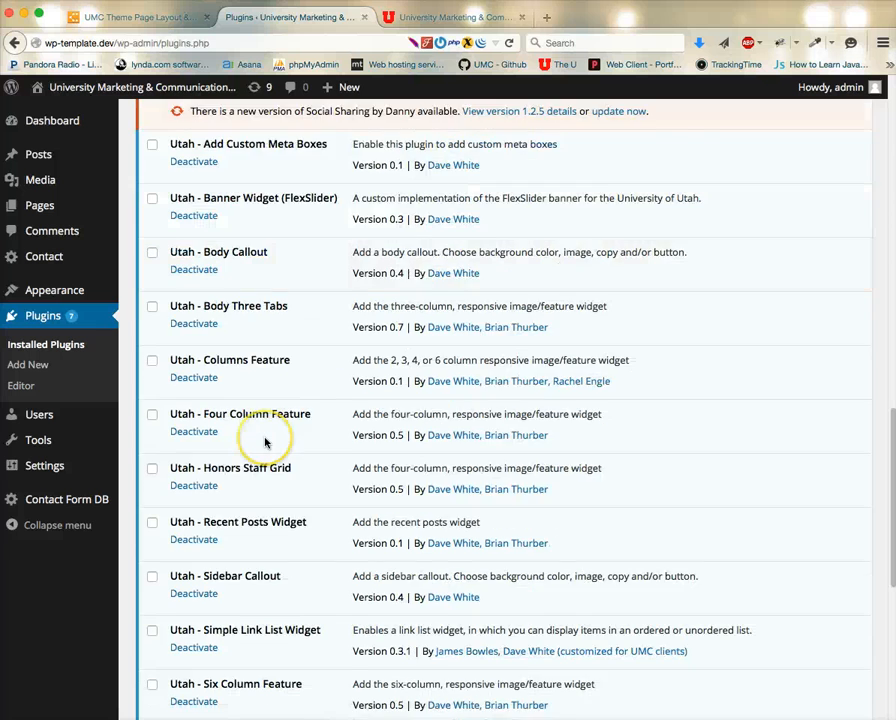
scroll(265, 442, "down", 10)
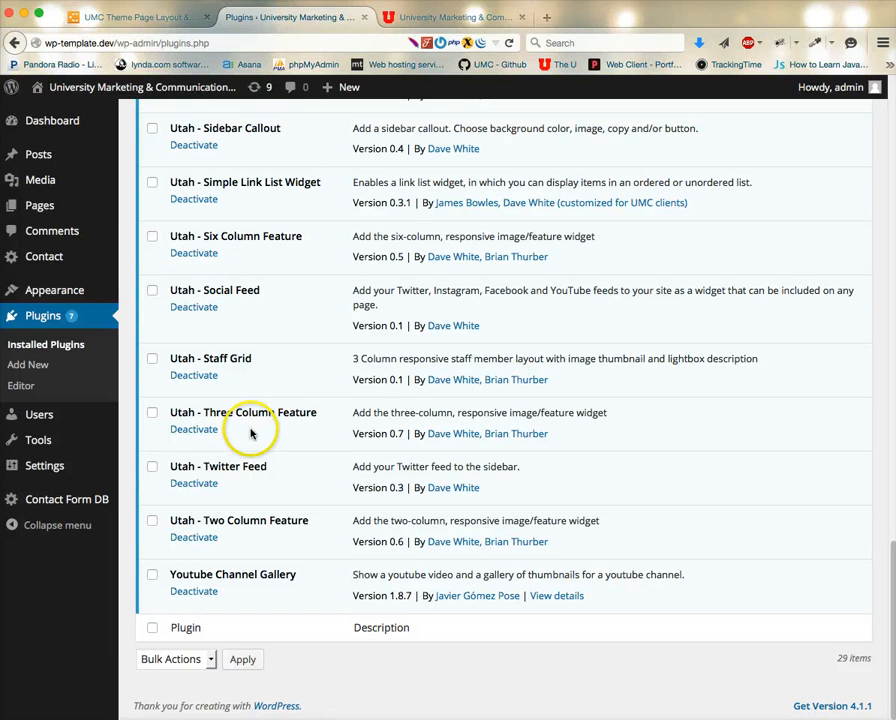
Try to open the Widgets screen from the Appearance menu.
mouse_move(10, 290)
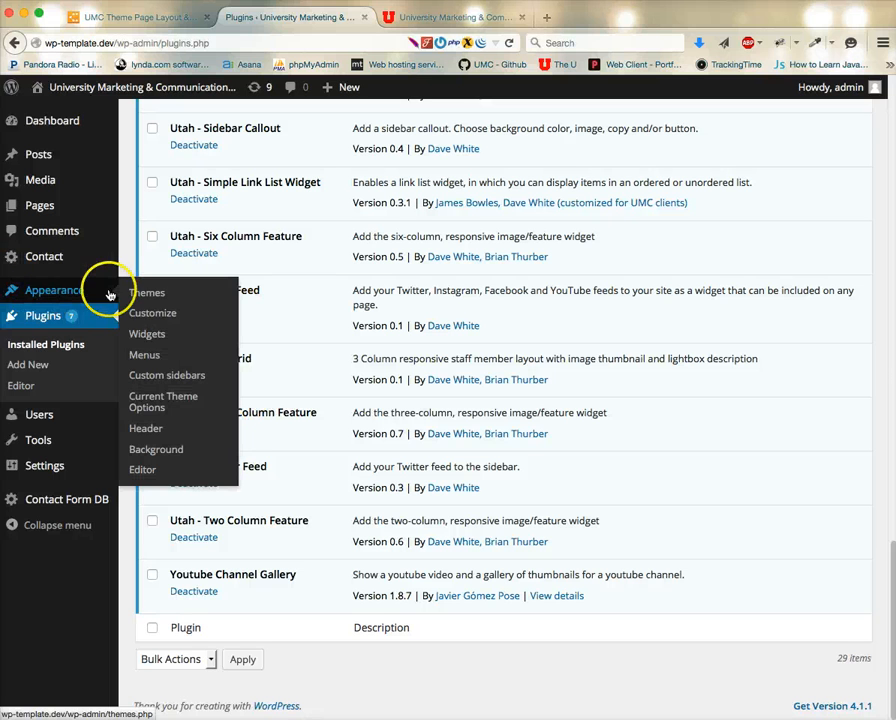
left_click(143, 337)
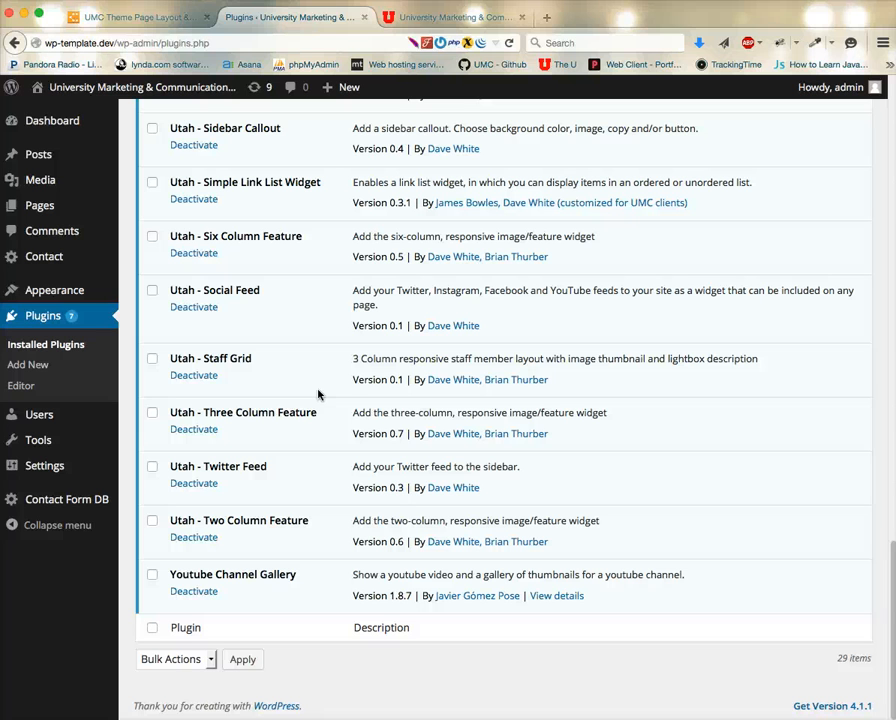
left_click(319, 394)
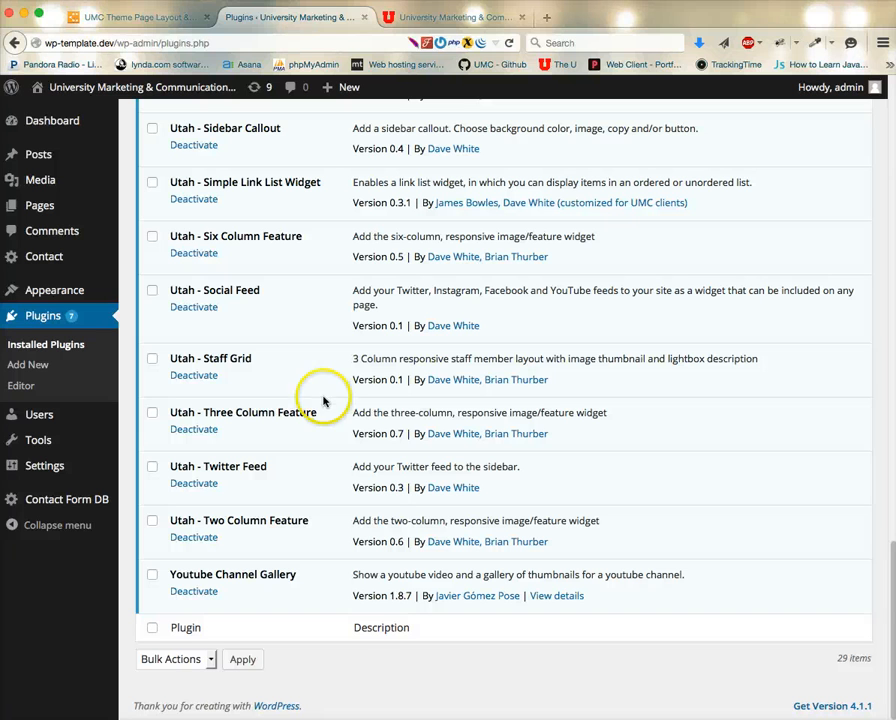